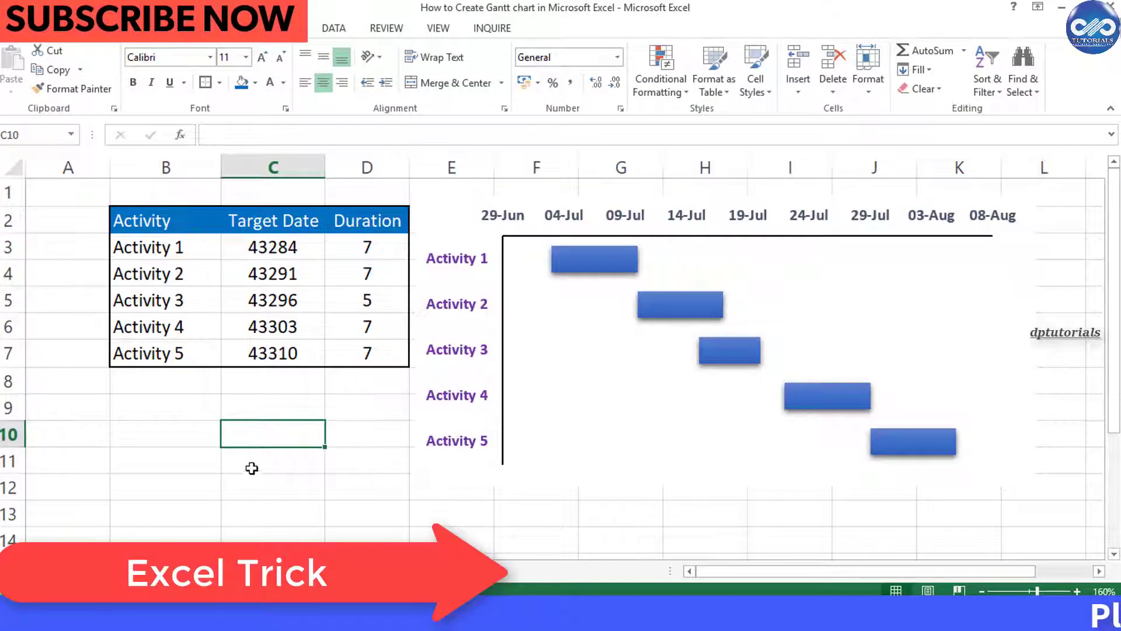
Show the finished Gantt chart on the Trick#51 sheet and select cell B11 below the table.
{"action": "left_click", "coordinate": [137, 456]}
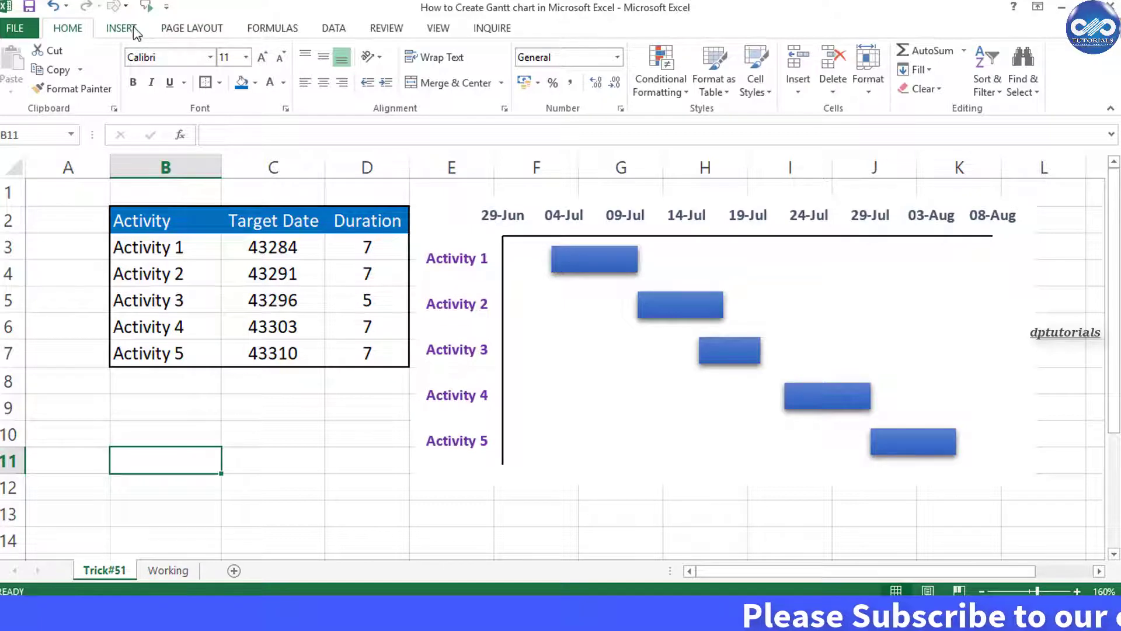
Give the Gantt chart a black shape outline.
{"action": "left_click", "coordinate": [453, 216]}
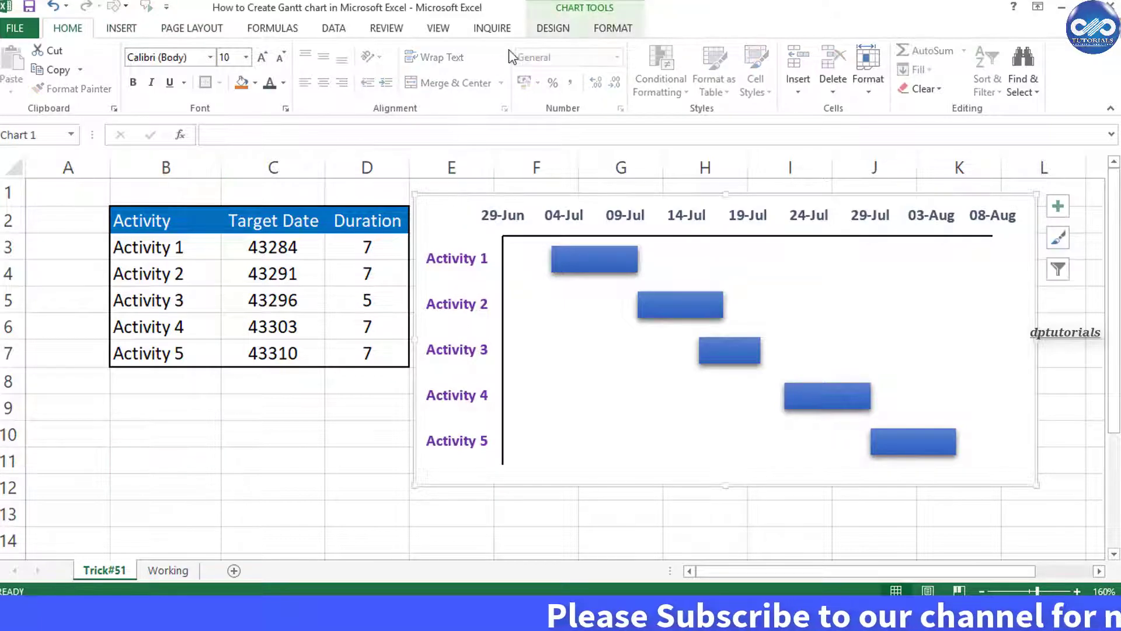
{"action": "left_click", "coordinate": [607, 29]}
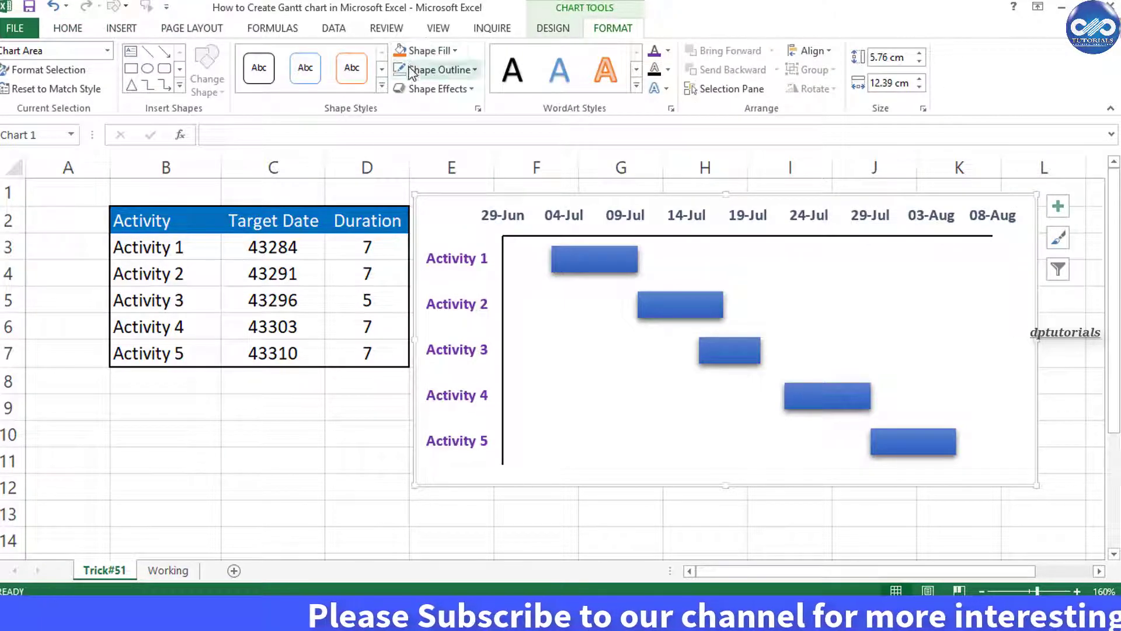
{"action": "left_click", "coordinate": [474, 69]}
{"action": "left_click", "coordinate": [416, 130]}
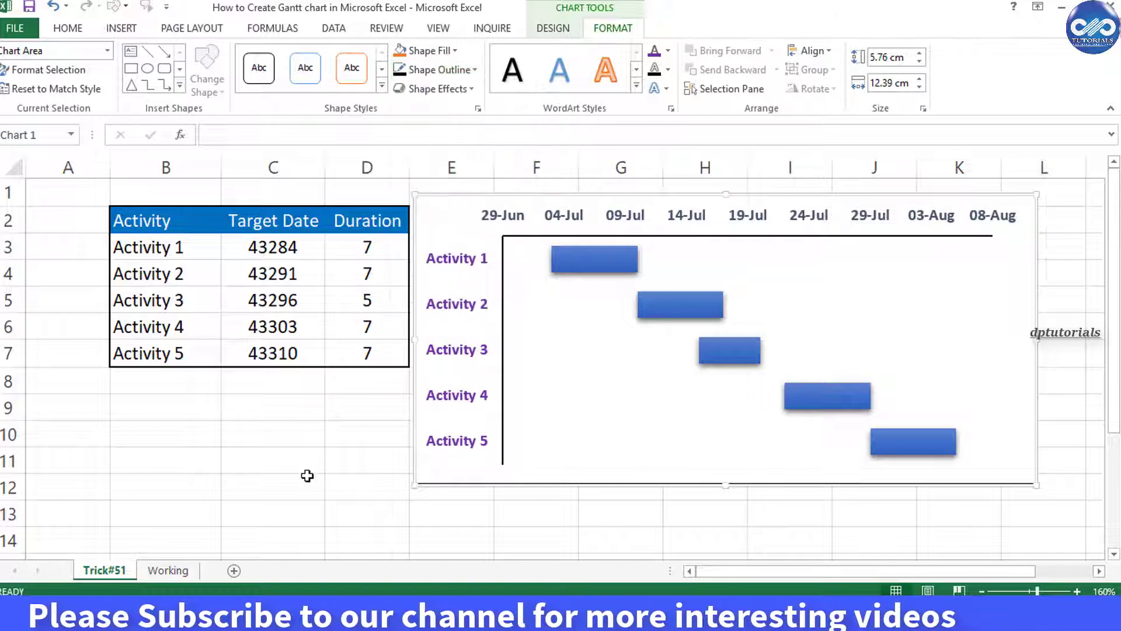
Shift the bordered chart slightly further right of the schedule table.
{"action": "left_click_drag", "start_coordinate": [305, 467], "coordinate": [306, 487]}
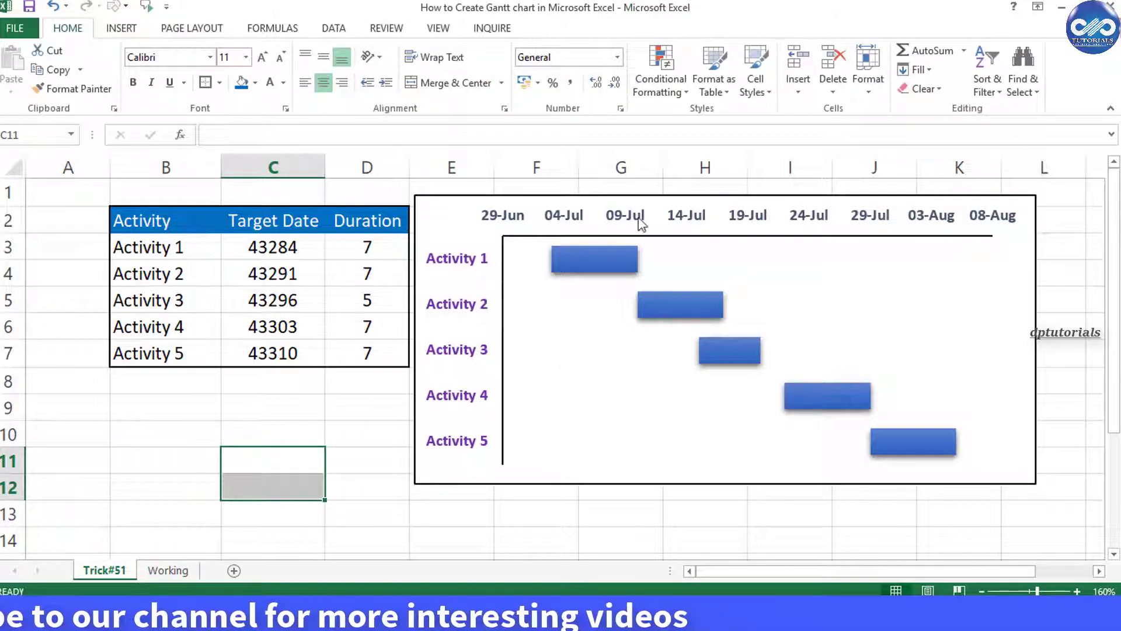
{"action": "left_click", "coordinate": [536, 528]}
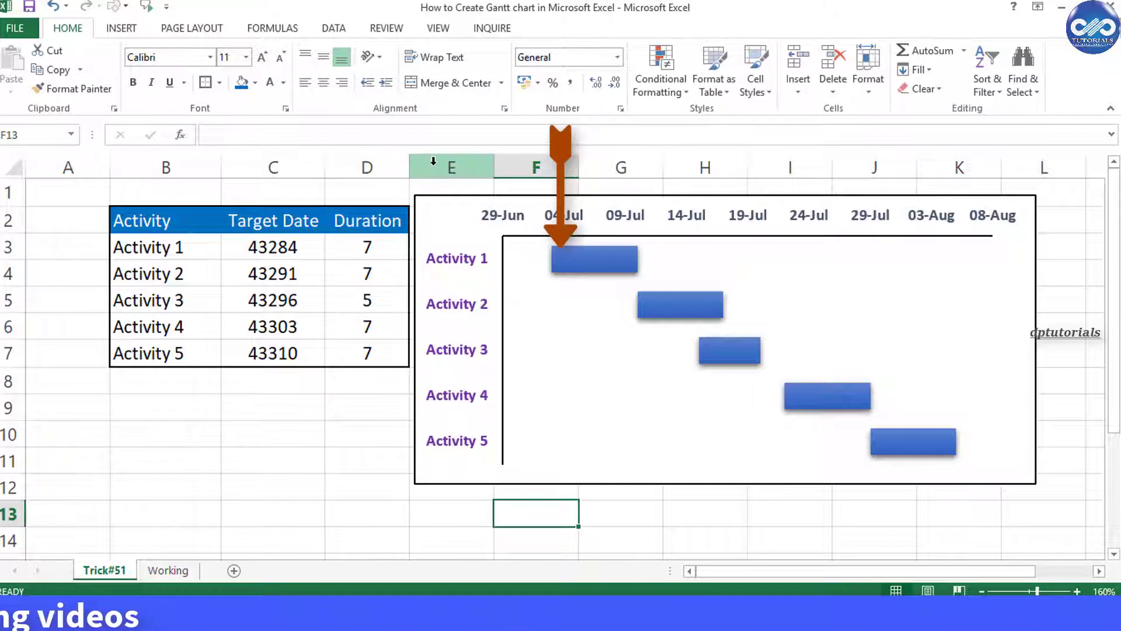
{"action": "left_click_drag", "start_coordinate": [438, 200], "coordinate": [477, 205]}
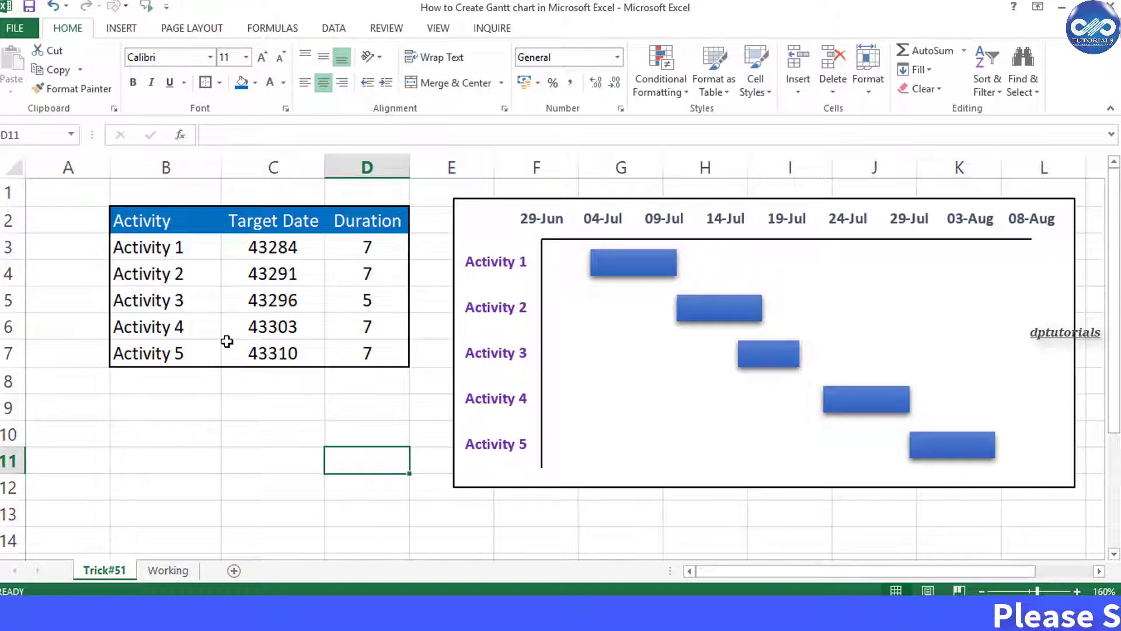
{"action": "left_click", "coordinate": [504, 489]}
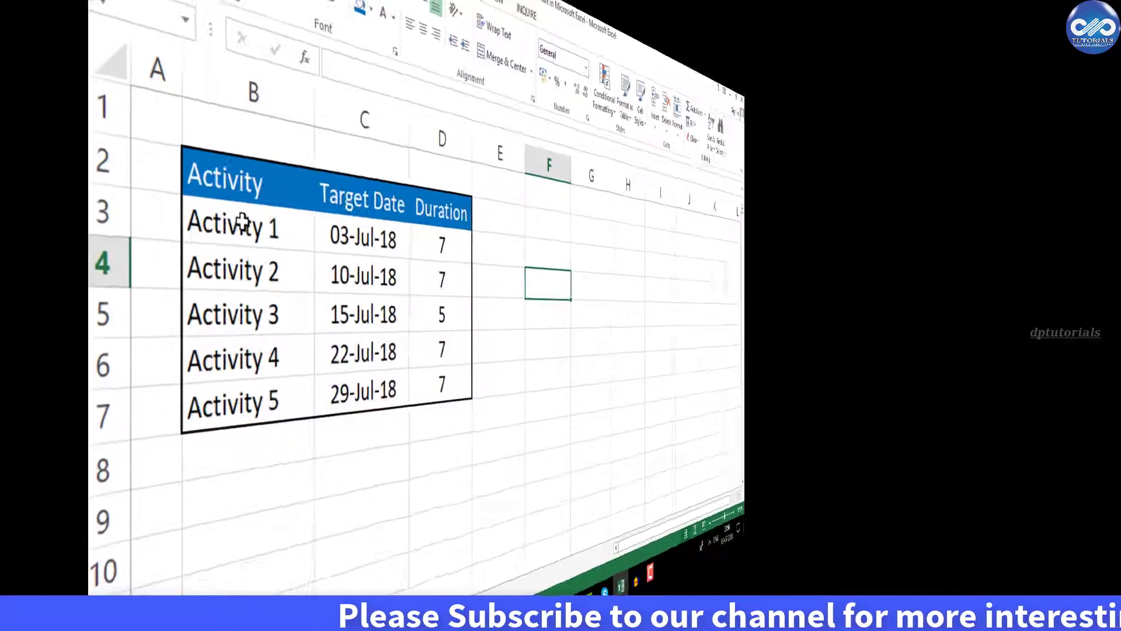
On the Working sheet, select B2:D7 including the Activity, Target Date and Duration headers.
{"action": "left_click_drag", "start_coordinate": [243, 222], "coordinate": [442, 385]}
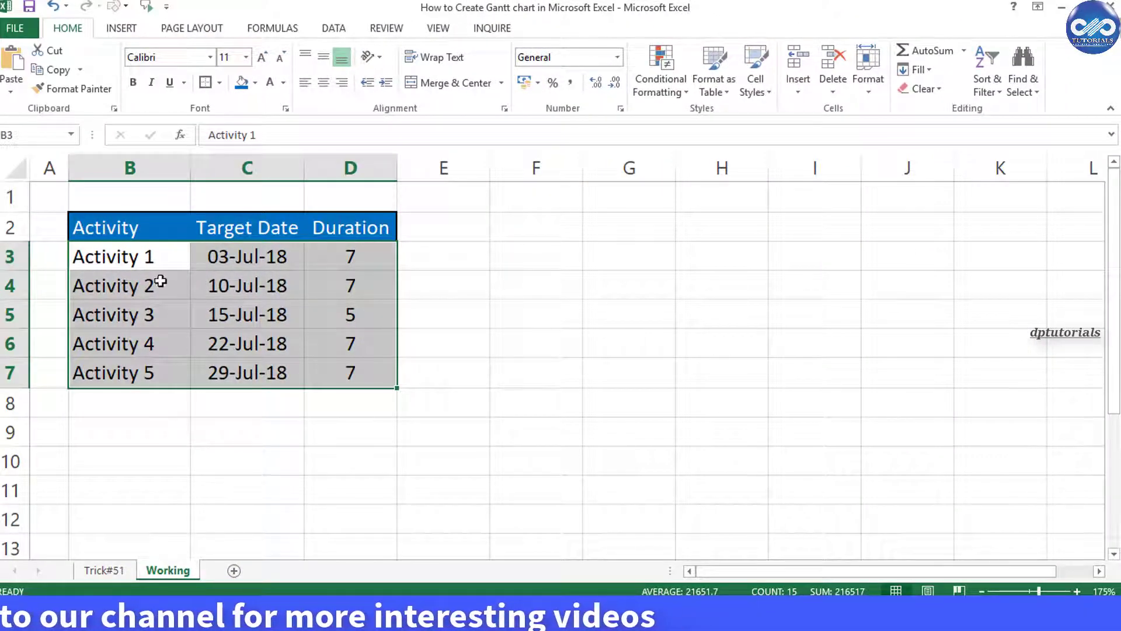
{"action": "left_click", "coordinate": [150, 255]}
{"action": "left_click", "coordinate": [130, 226]}
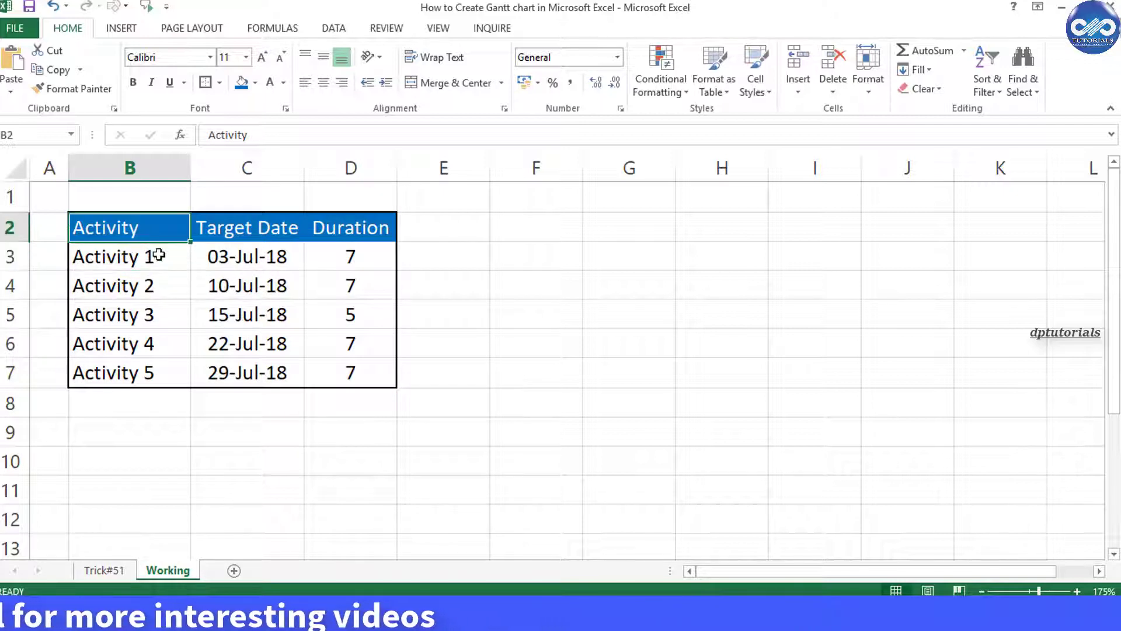
{"action": "left_click_drag", "start_coordinate": [185, 268], "coordinate": [363, 364]}
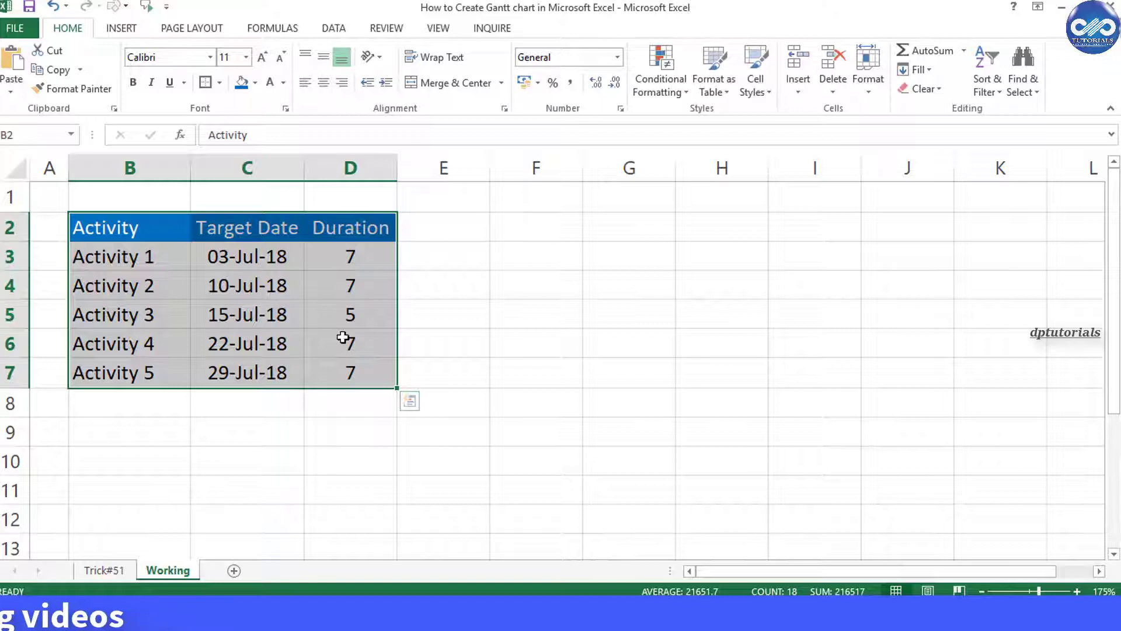
{"action": "left_click", "coordinate": [154, 231]}
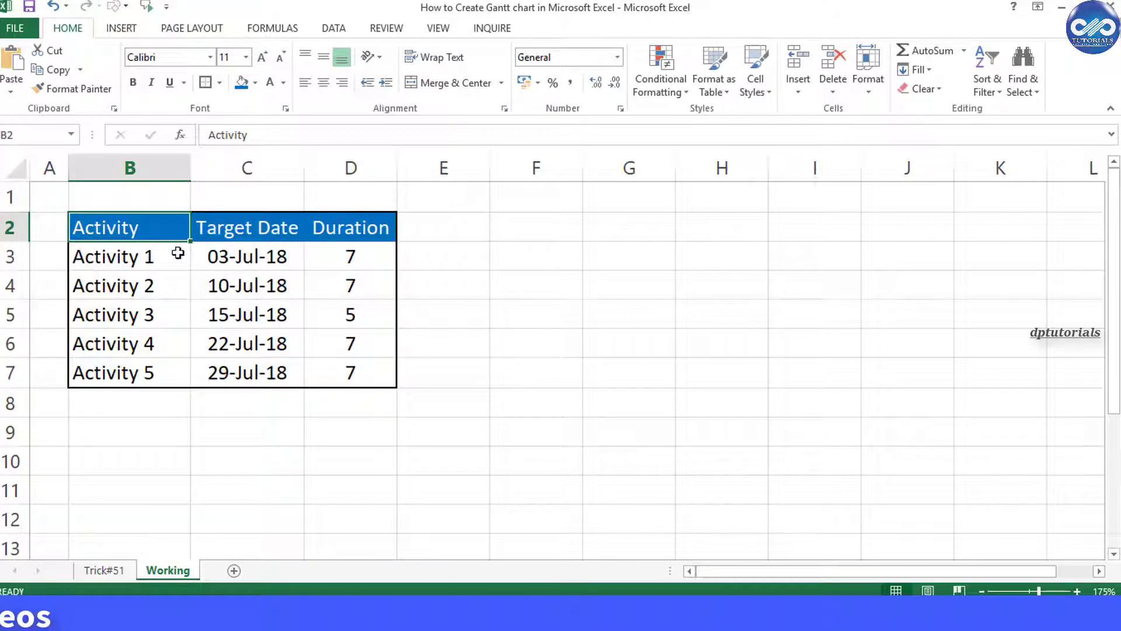
{"action": "left_click", "coordinate": [235, 231]}
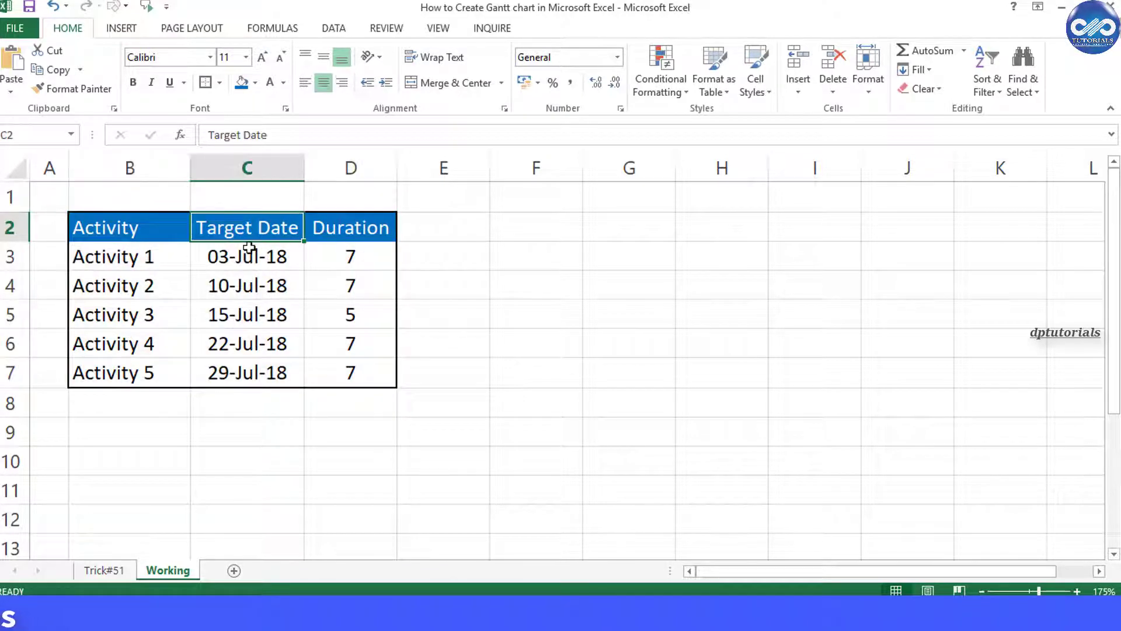
{"action": "left_click", "coordinate": [346, 234]}
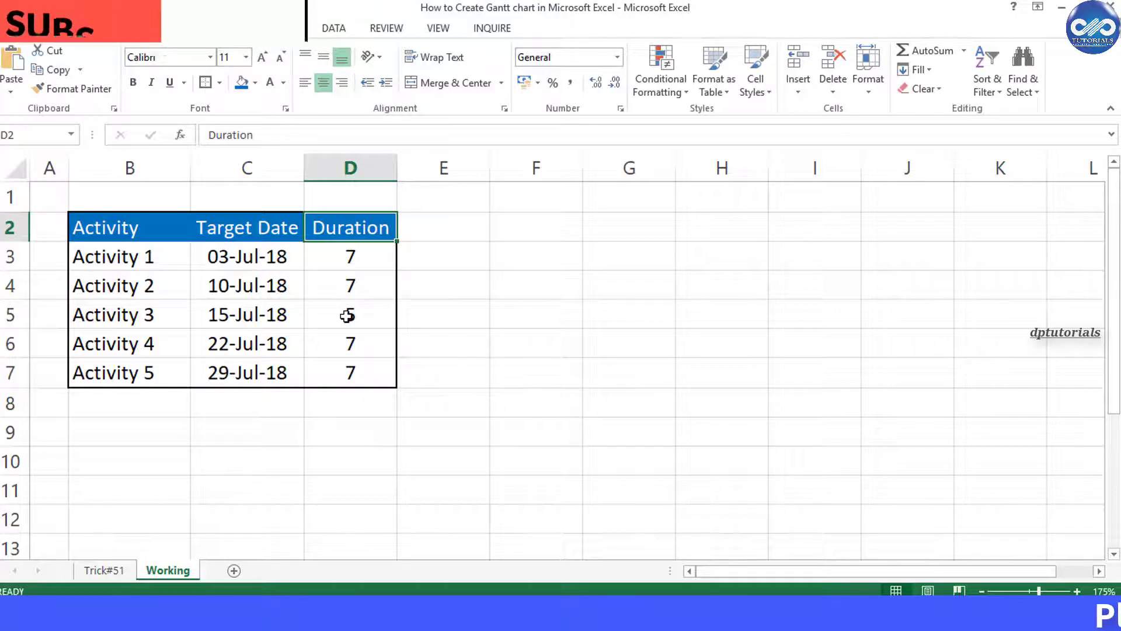
{"action": "left_click", "coordinate": [448, 343]}
{"action": "left_click", "coordinate": [120, 230]}
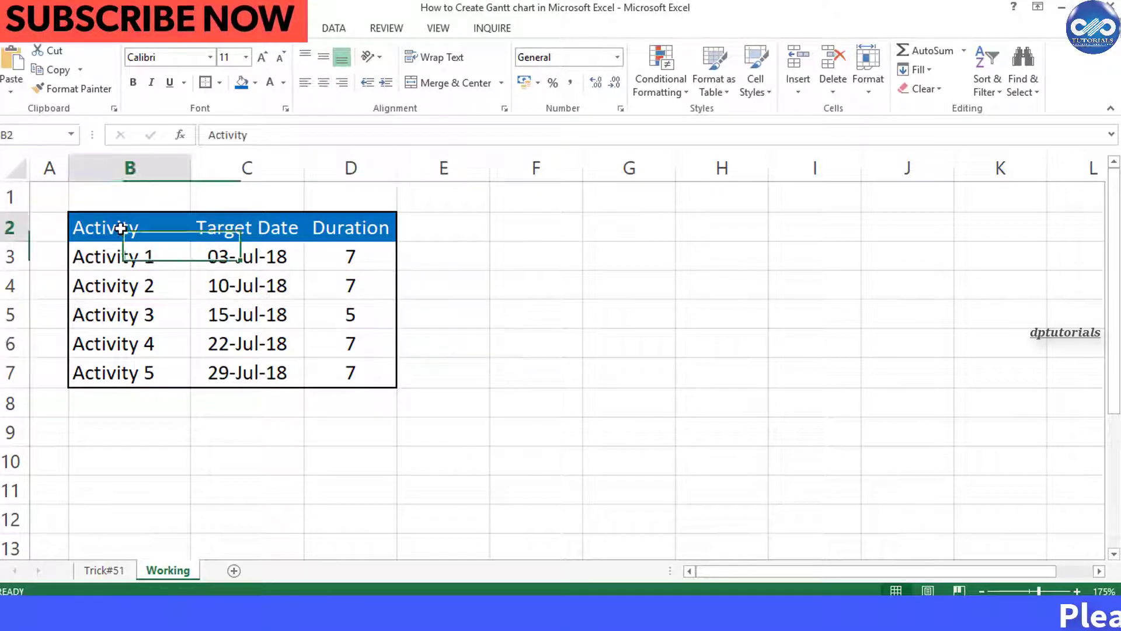
{"action": "left_click_drag", "start_coordinate": [144, 245], "coordinate": [338, 366]}
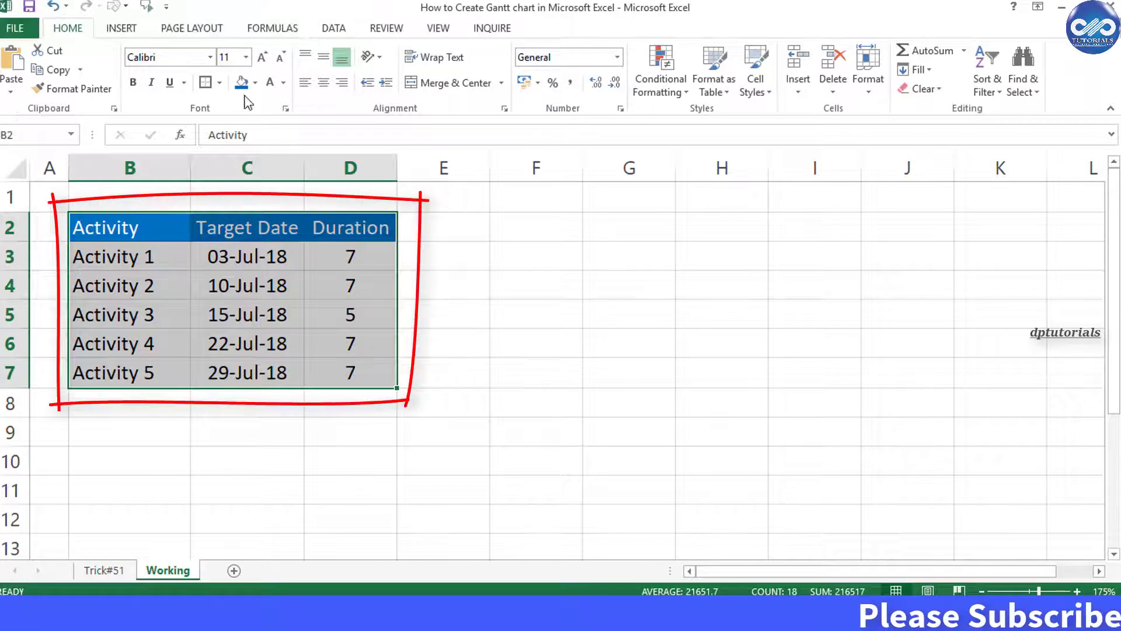
{"action": "left_click", "coordinate": [438, 28]}
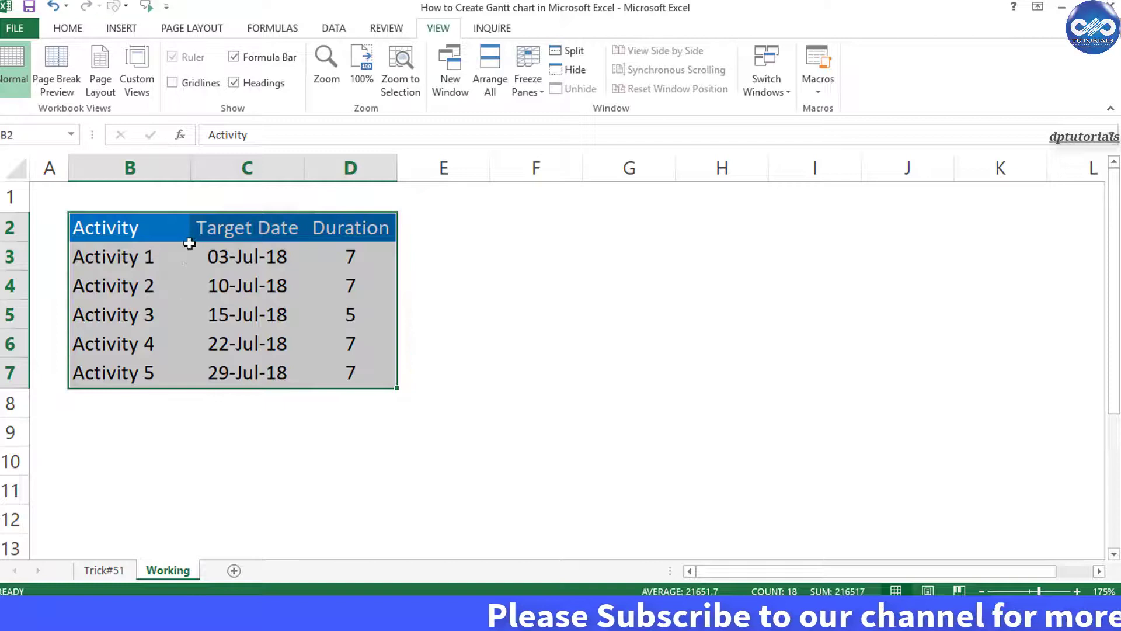
{"action": "left_click", "coordinate": [123, 29]}
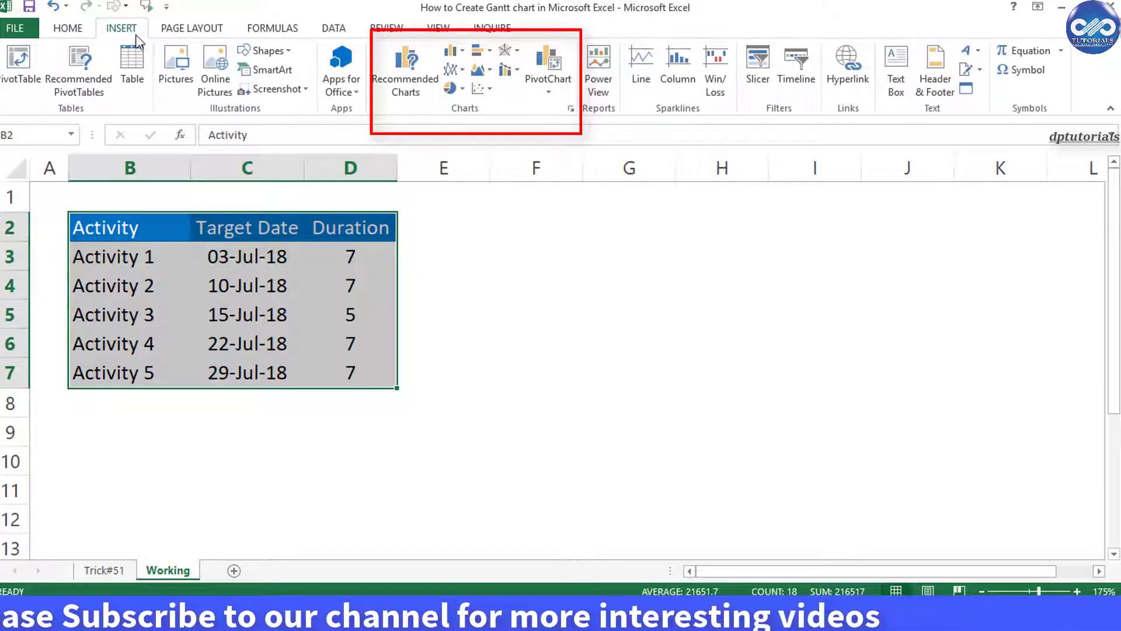
Insert a stacked bar chart of the schedule, move it right of the table and enlarge it.
{"action": "left_click", "coordinate": [490, 54]}
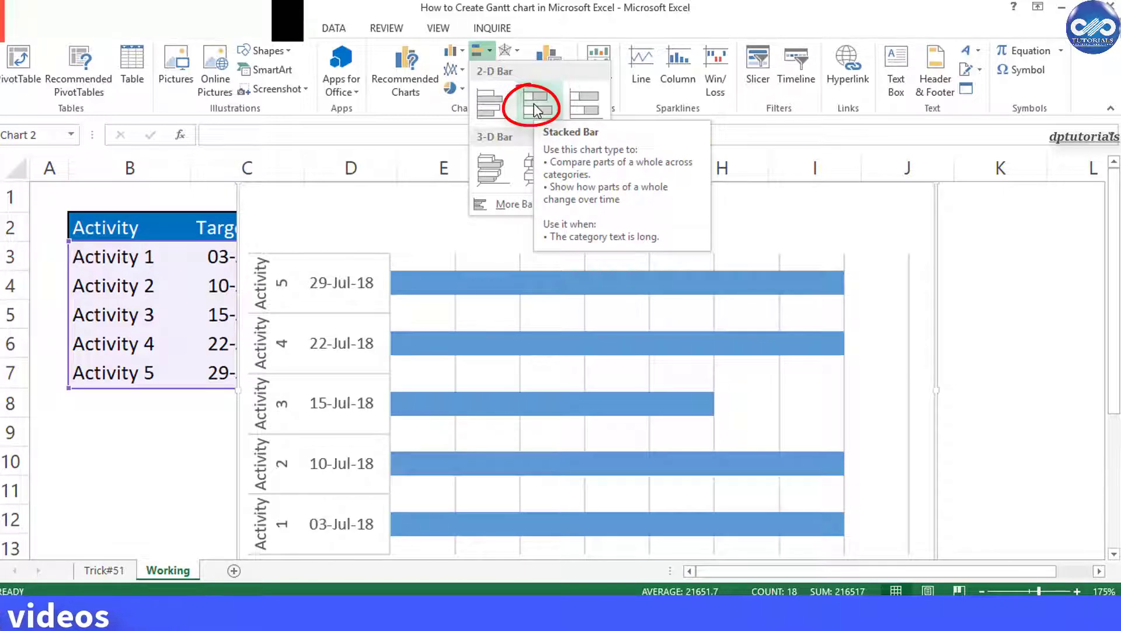
{"action": "left_click", "coordinate": [534, 108]}
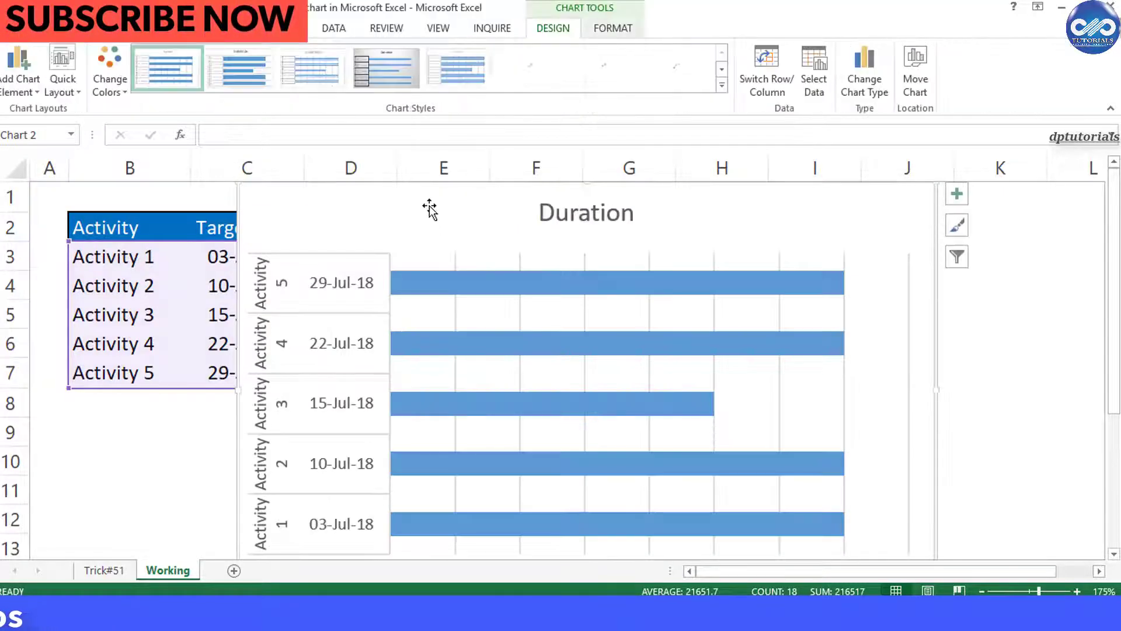
{"action": "left_click_drag", "start_coordinate": [239, 205], "coordinate": [487, 208]}
{"action": "left_click_drag", "start_coordinate": [975, 486], "coordinate": [1077, 536]}
Set the chart's category axis labels to the activity names in B3:B7.
{"action": "right_click", "coordinate": [690, 363]}
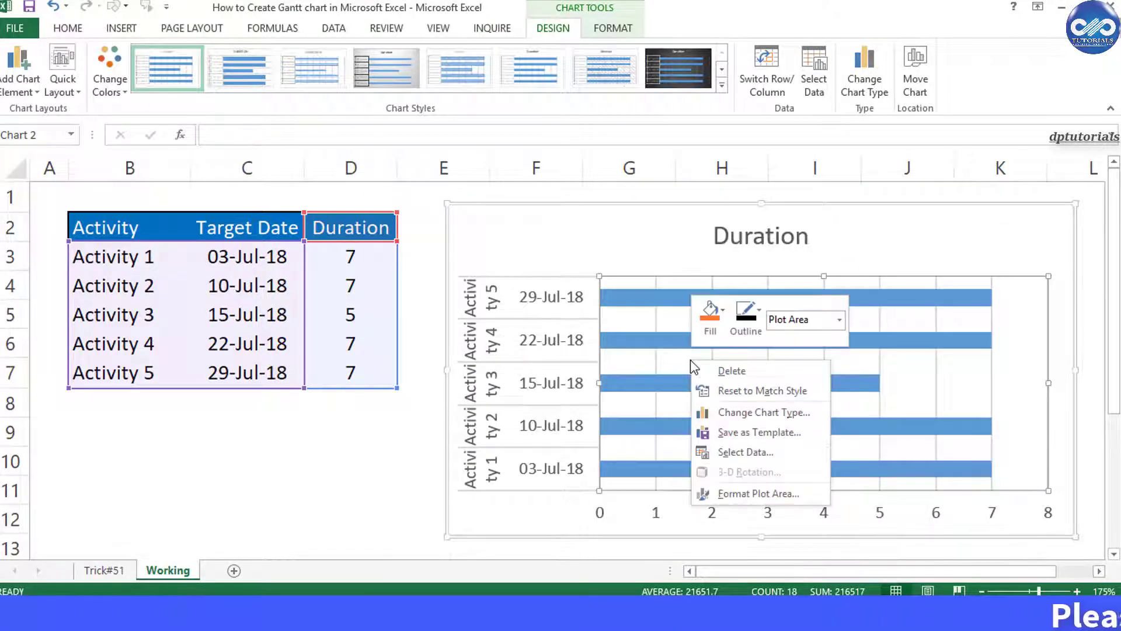
{"action": "left_click", "coordinate": [766, 453]}
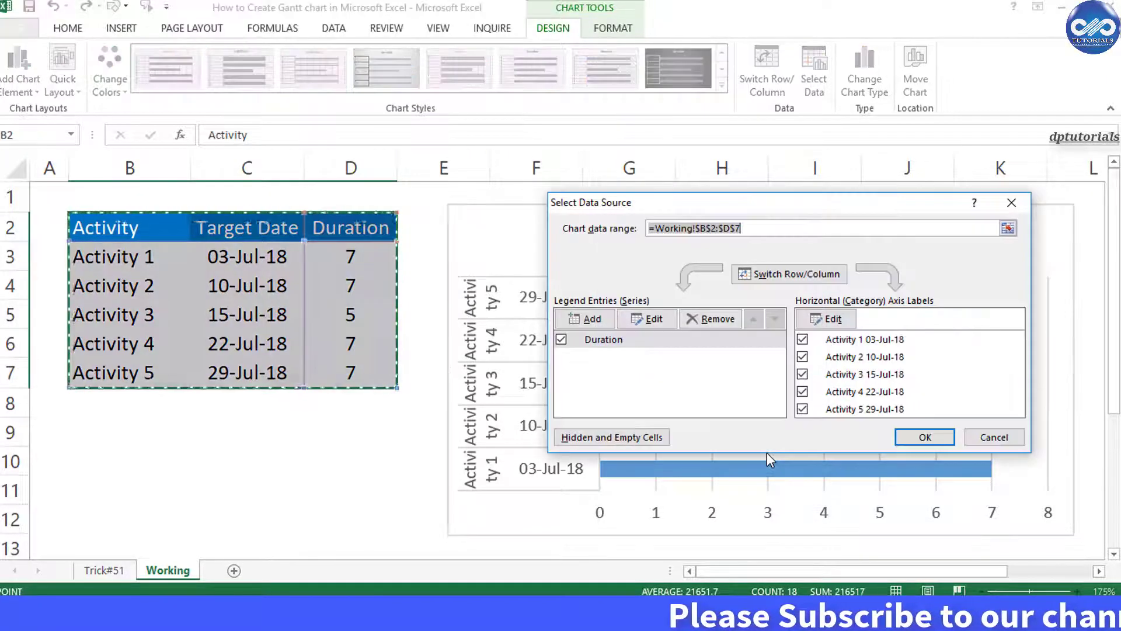
{"action": "left_click", "coordinate": [840, 321]}
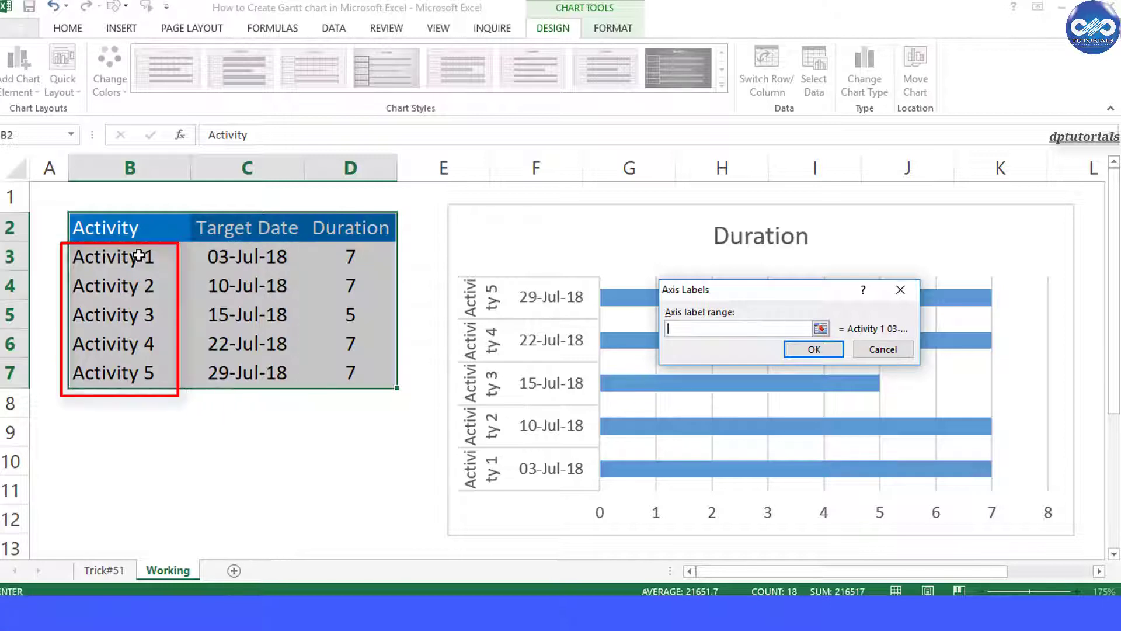
{"action": "left_click_drag", "start_coordinate": [139, 255], "coordinate": [144, 369]}
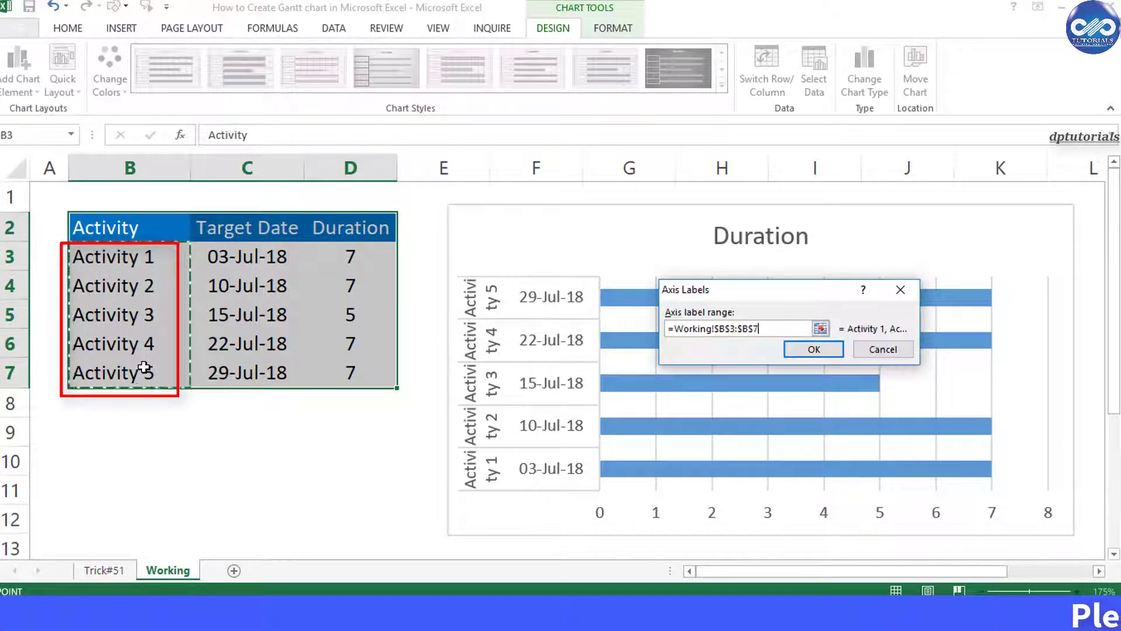
{"action": "left_click", "coordinate": [803, 351]}
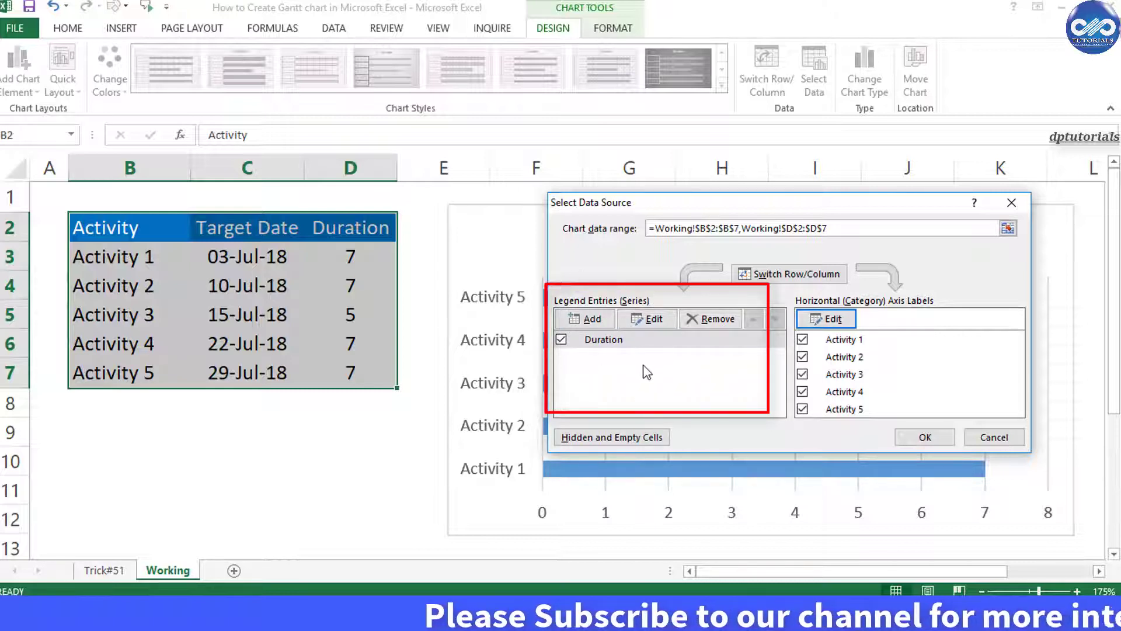
Add a Date series with values C3:C7 and move it ahead of Duration.
{"action": "left_click", "coordinate": [597, 343]}
{"action": "left_click", "coordinate": [591, 319]}
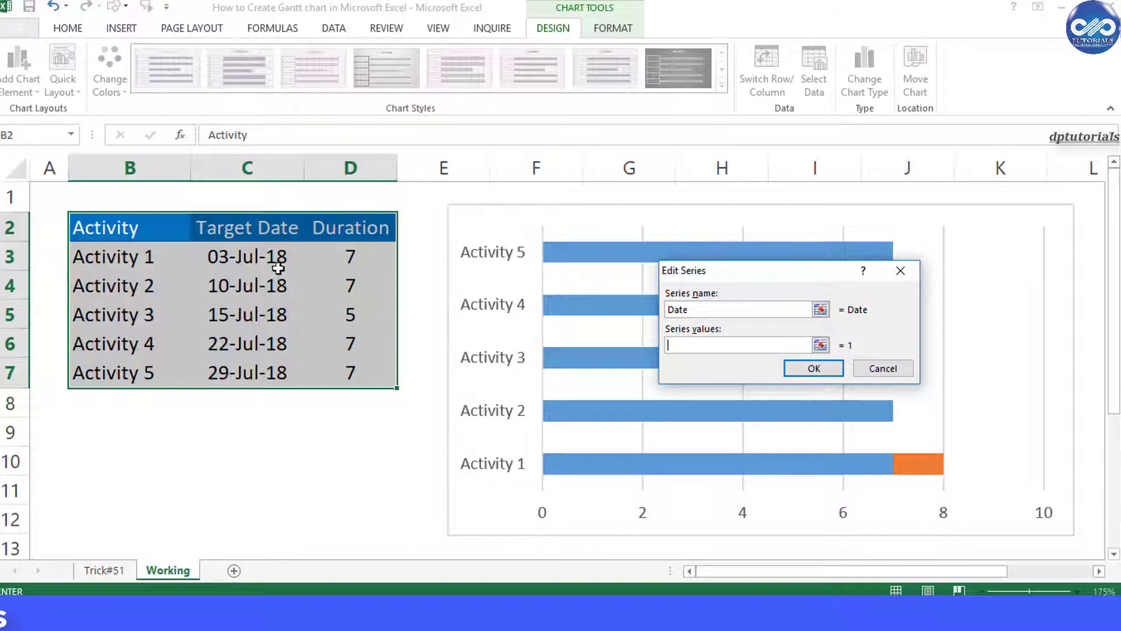
{"action": "left_click_drag", "start_coordinate": [272, 257], "coordinate": [286, 373]}
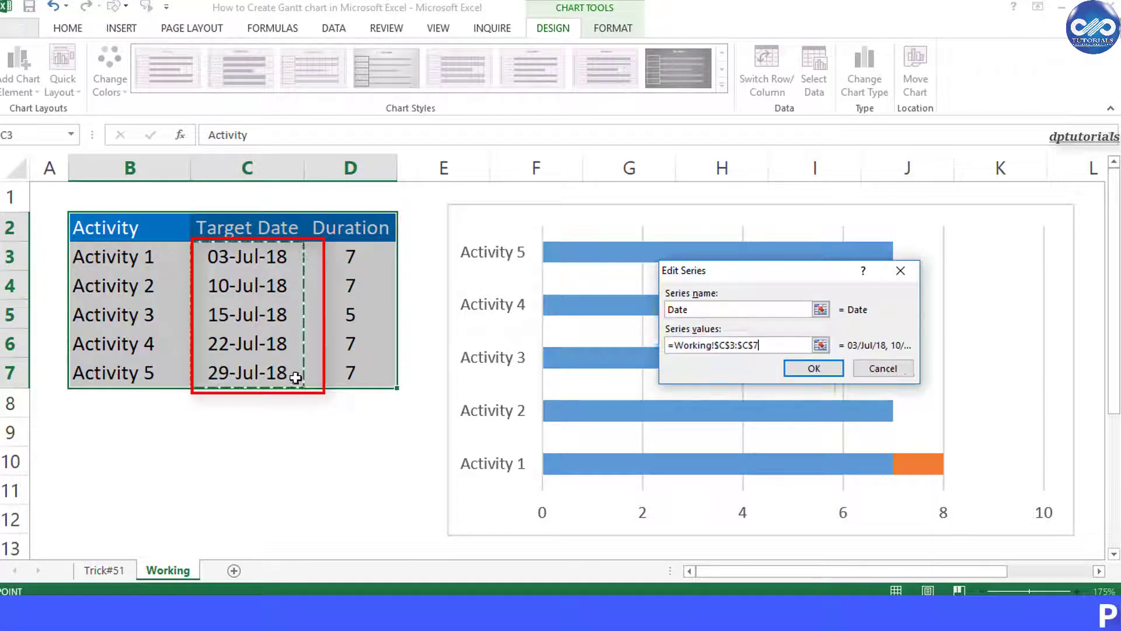
{"action": "left_click", "coordinate": [812, 369]}
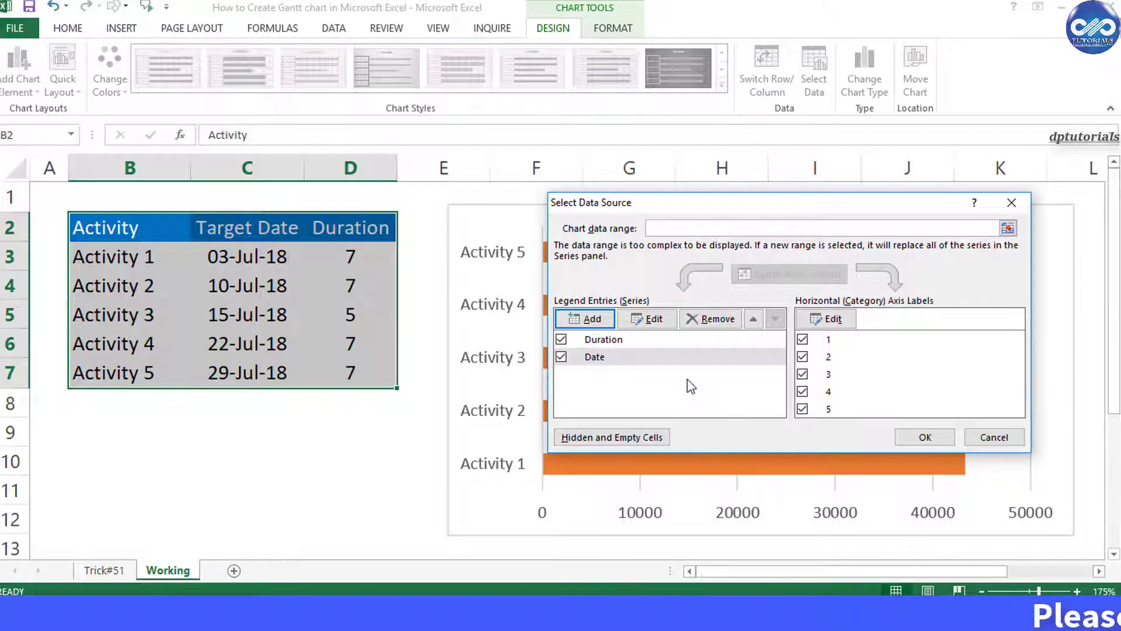
{"action": "left_click", "coordinate": [602, 365]}
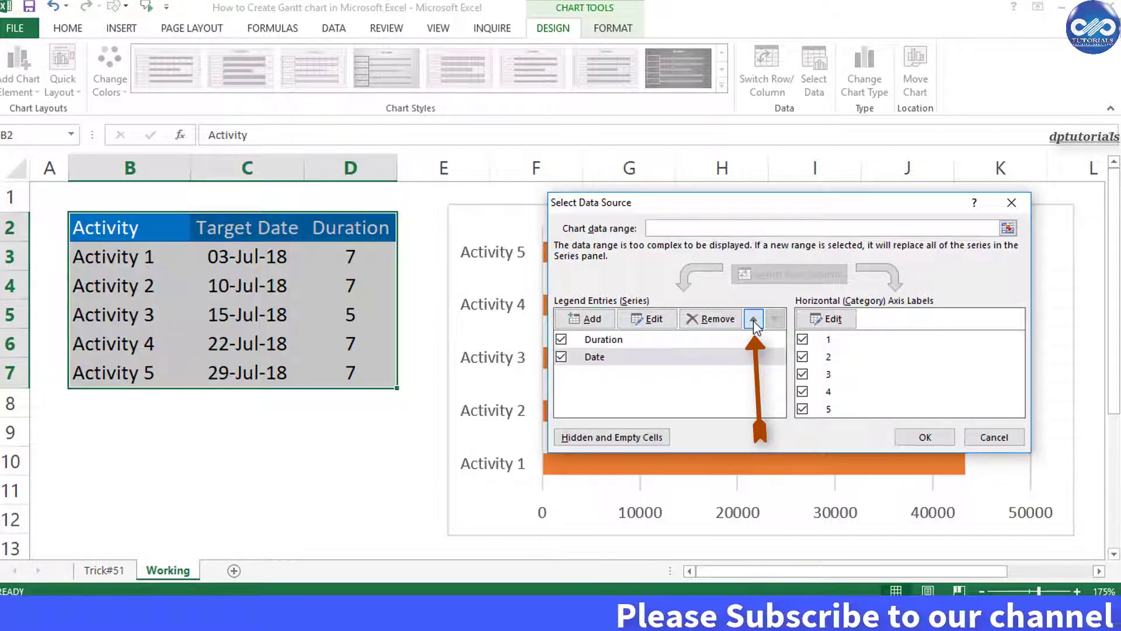
{"action": "left_click", "coordinate": [753, 321]}
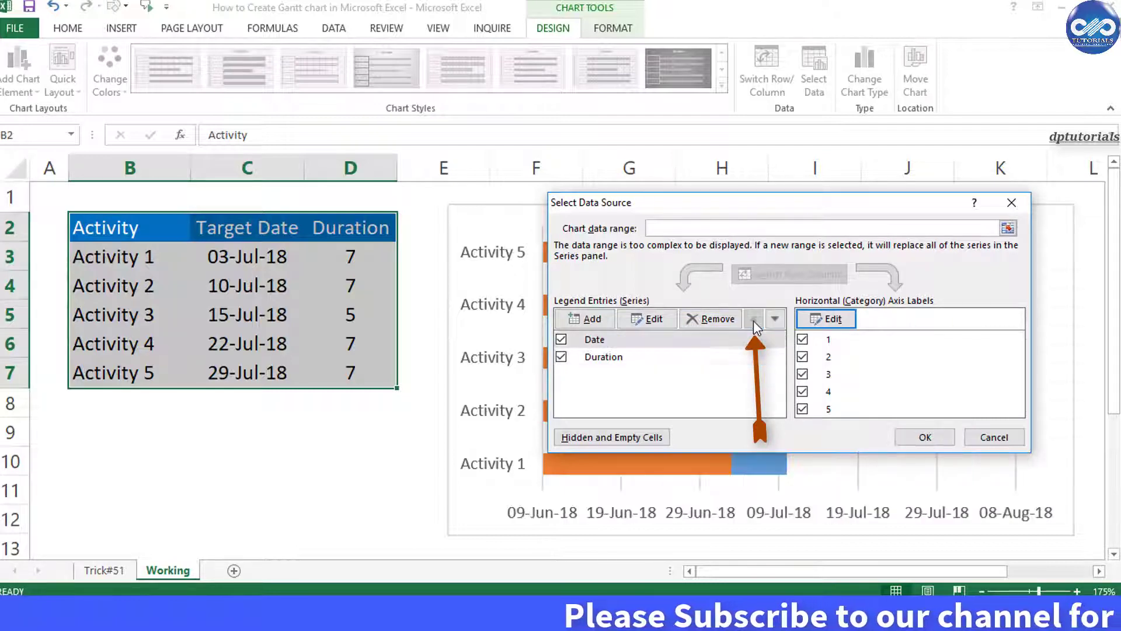
Format the target dates in C3:C7 as General so they show as serial numbers.
{"action": "left_click", "coordinate": [921, 437]}
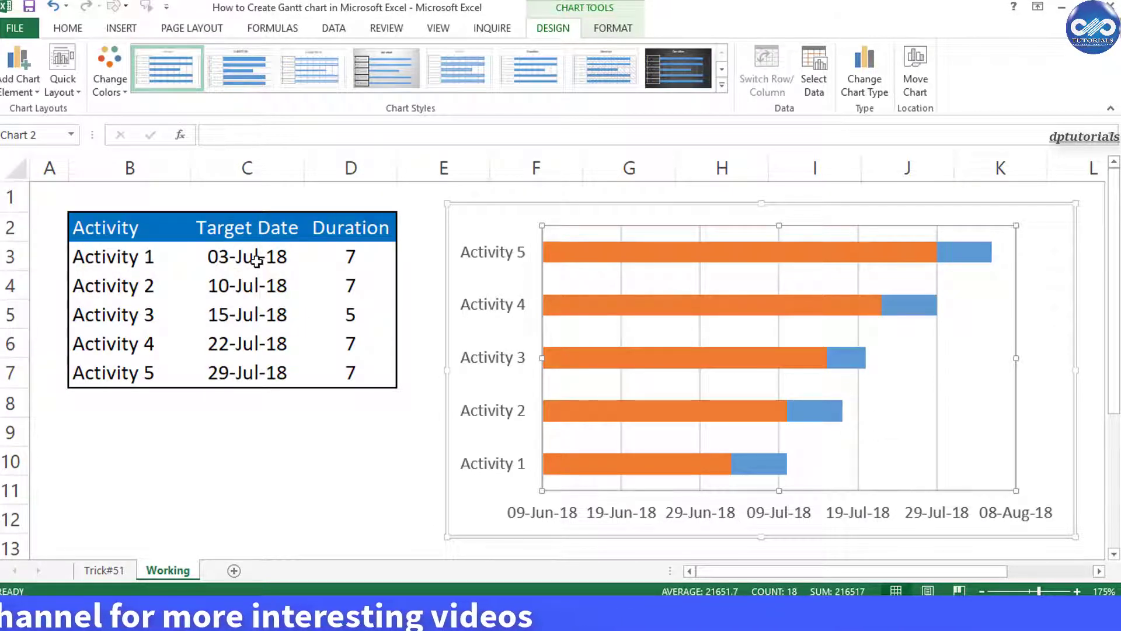
{"action": "left_click_drag", "start_coordinate": [257, 255], "coordinate": [262, 376]}
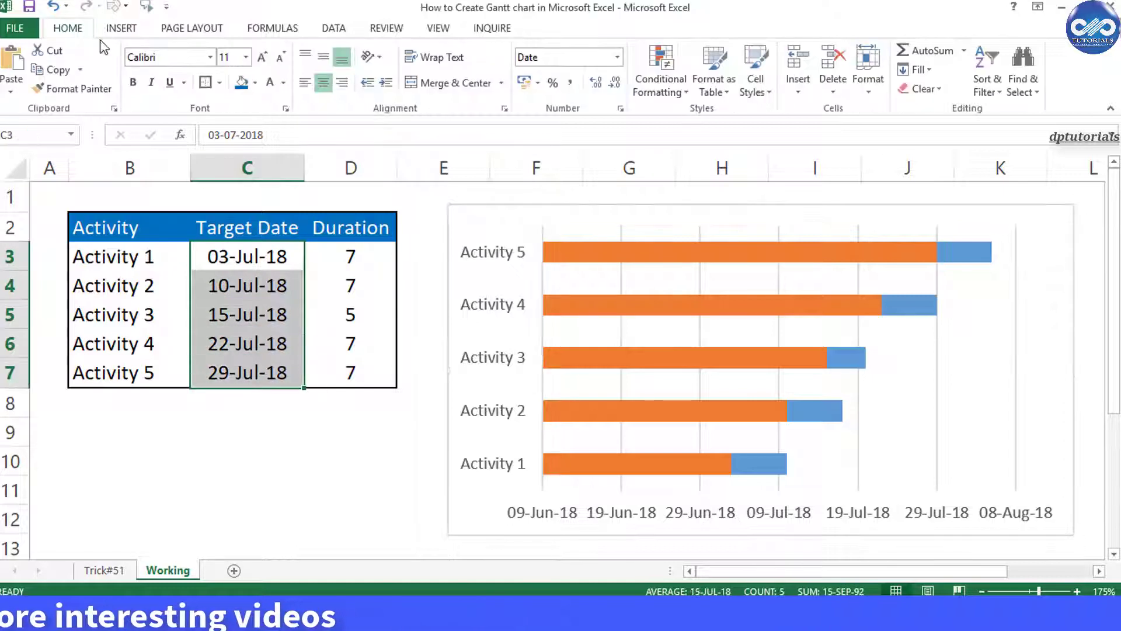
{"action": "left_click", "coordinate": [617, 58]}
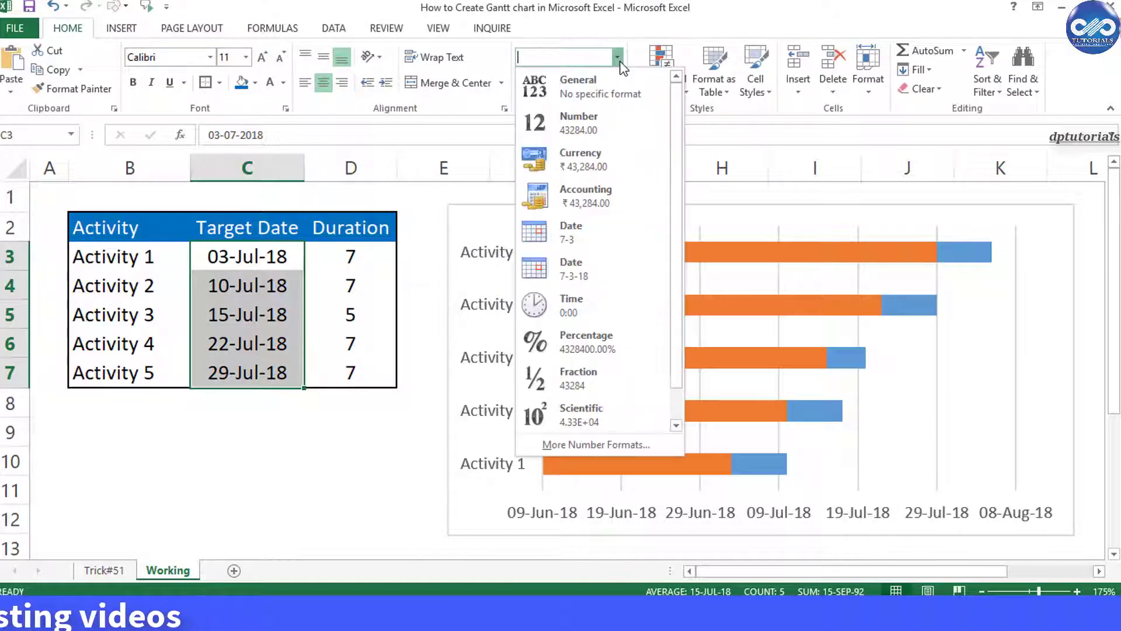
{"action": "left_click", "coordinate": [611, 100]}
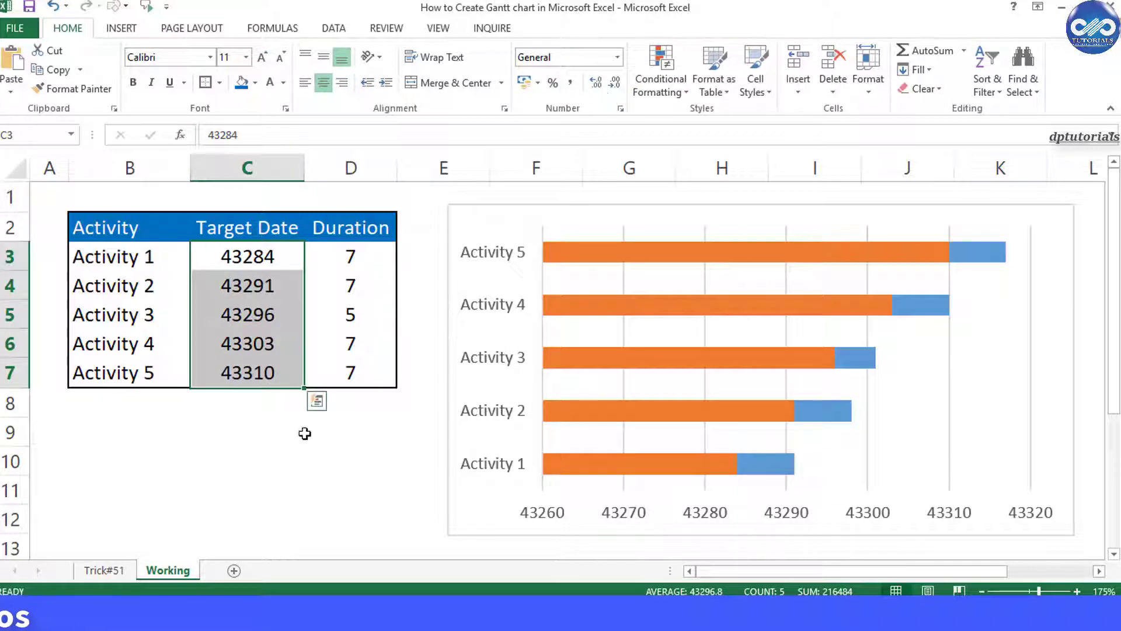
{"action": "left_click", "coordinate": [291, 470]}
{"action": "left_click", "coordinate": [633, 521]}
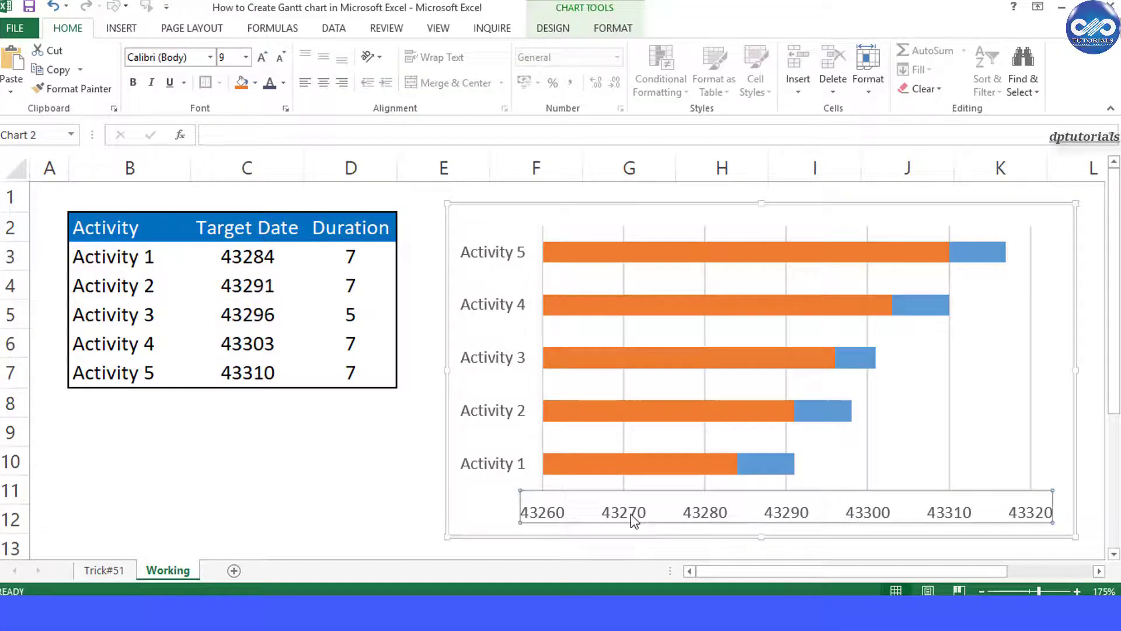
Set the horizontal axis Bounds Minimum to 43280 in Format Axis.
{"action": "right_click", "coordinate": [633, 515]}
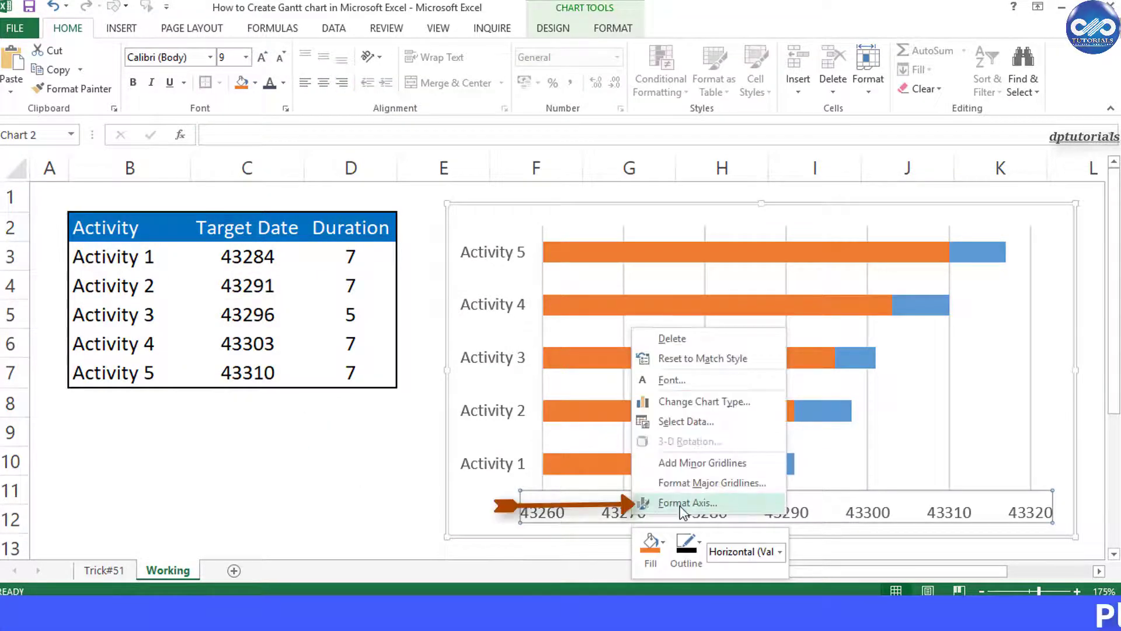
{"action": "left_click", "coordinate": [723, 503]}
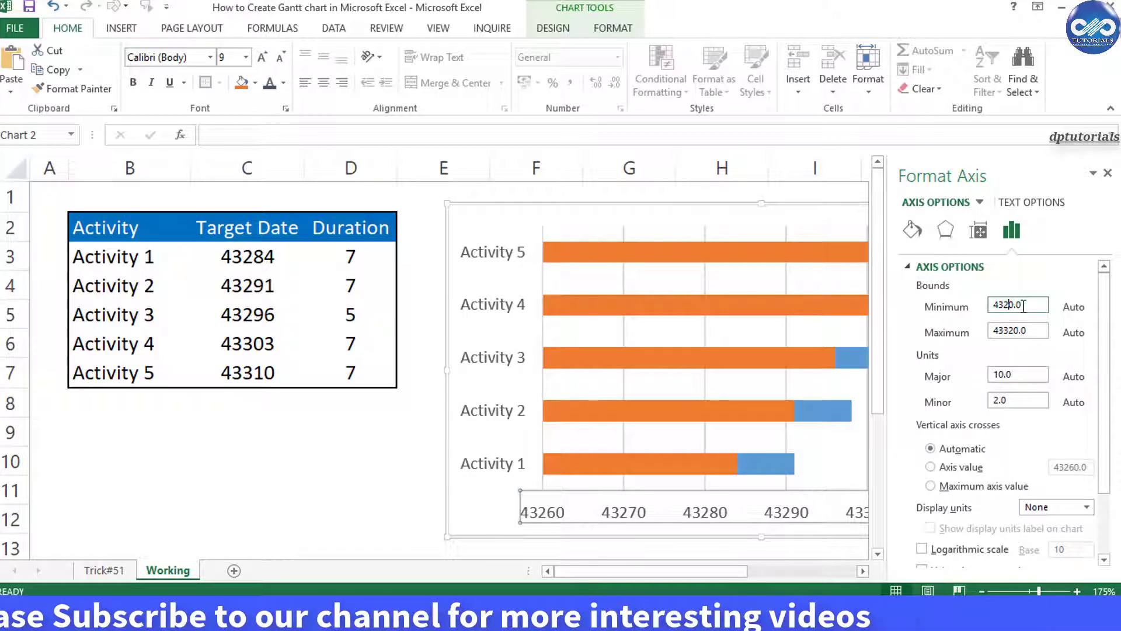
{"action": "key", "text": "BackSpace"}
{"action": "type", "text": "8"}
{"action": "left_click", "coordinate": [1018, 329]}
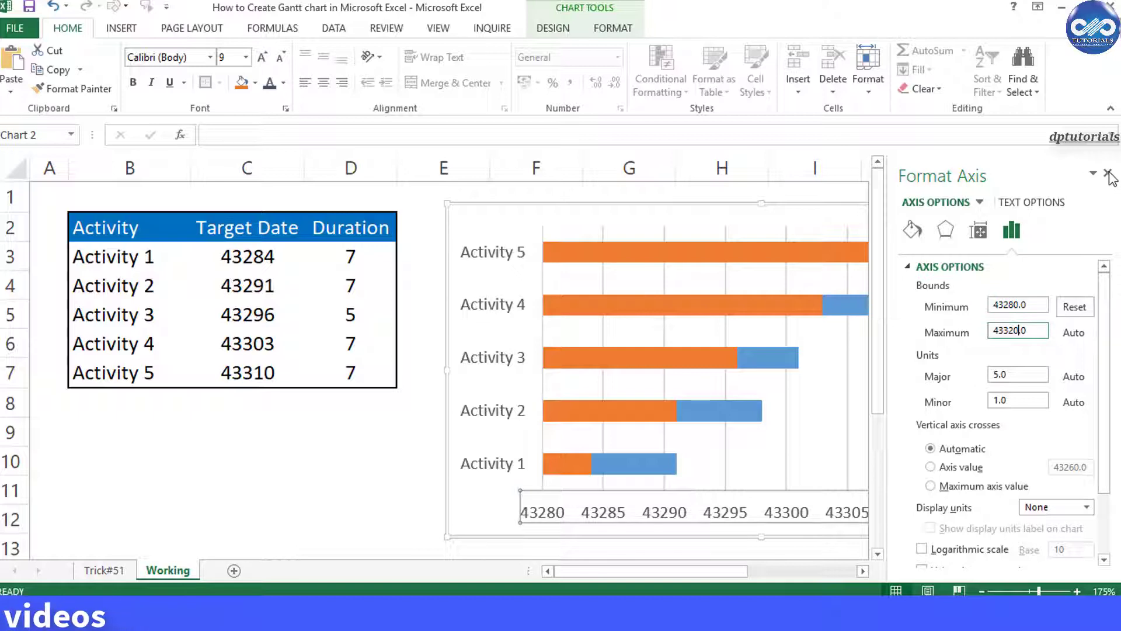
Format the horizontal axis labels as dates with the custom code dd-mmm.
{"action": "scroll", "coordinate": [1011, 402], "scroll_direction": "down", "scroll_amount": 3}
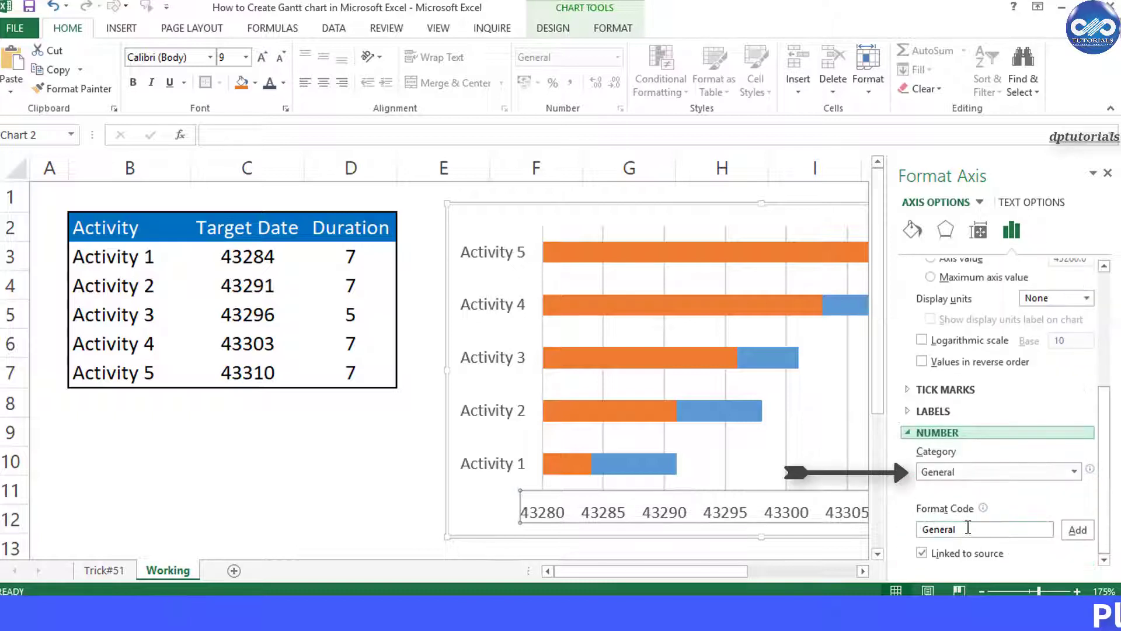
{"action": "left_click", "coordinate": [978, 473]}
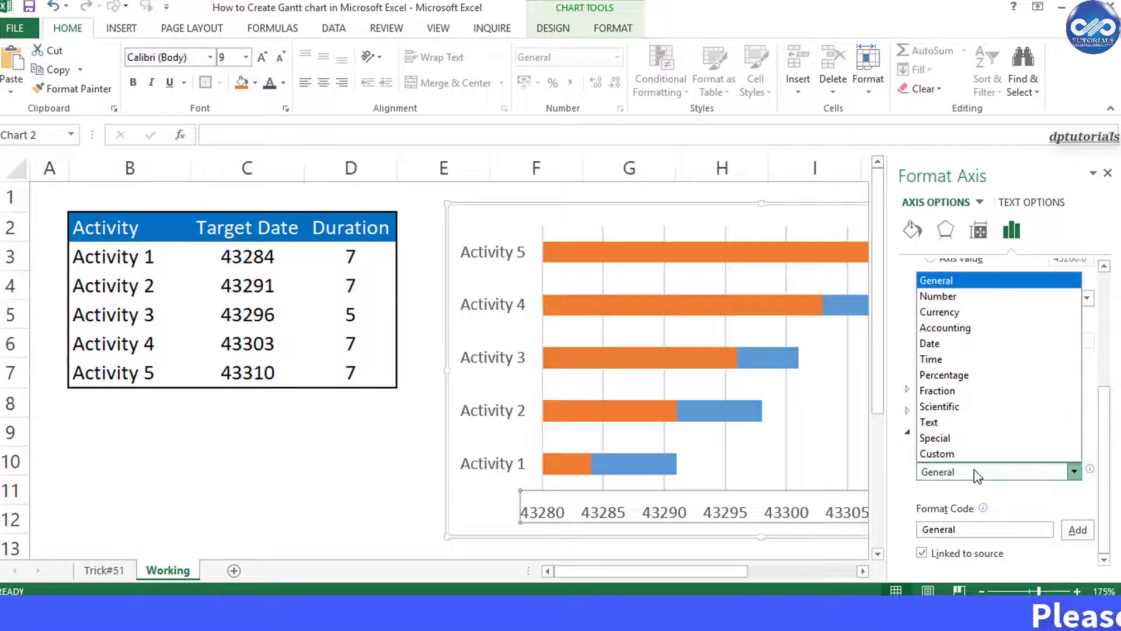
{"action": "left_click", "coordinate": [944, 346]}
{"action": "scroll", "coordinate": [934, 467], "scroll_direction": "down", "scroll_amount": 3}
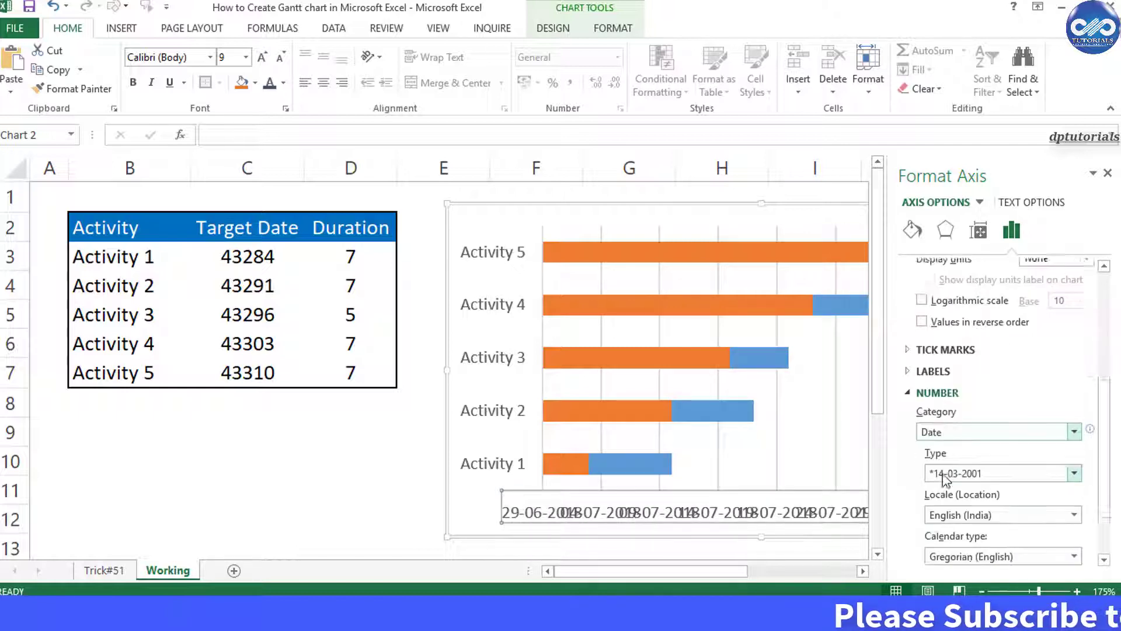
{"action": "left_click_drag", "start_coordinate": [1048, 529], "coordinate": [940, 527]}
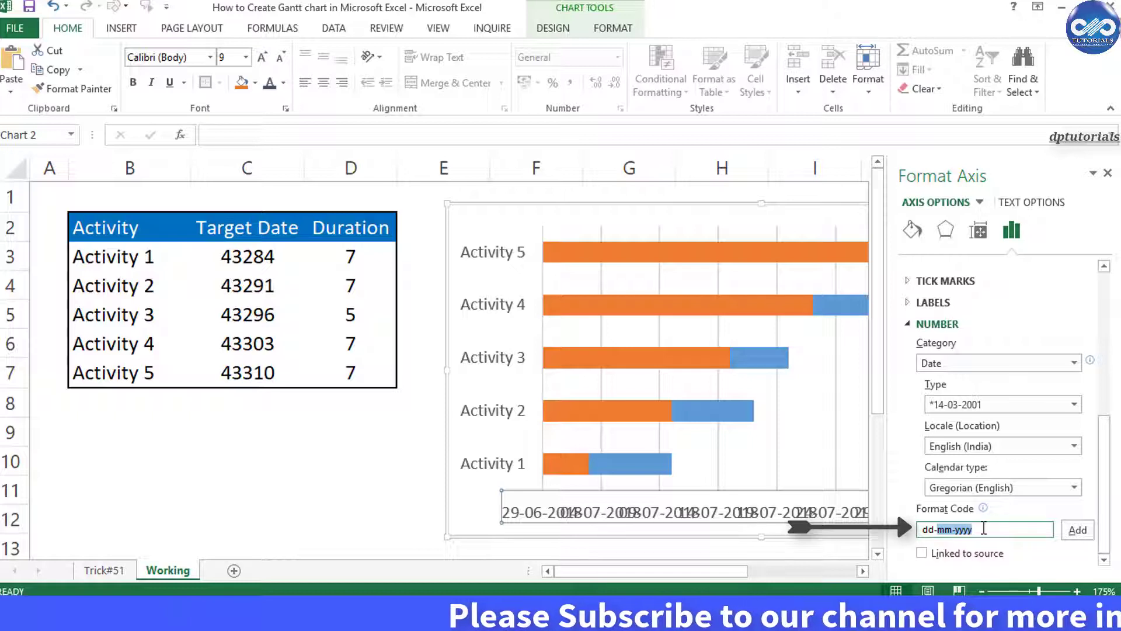
{"action": "type", "text": "dd-mmm"}
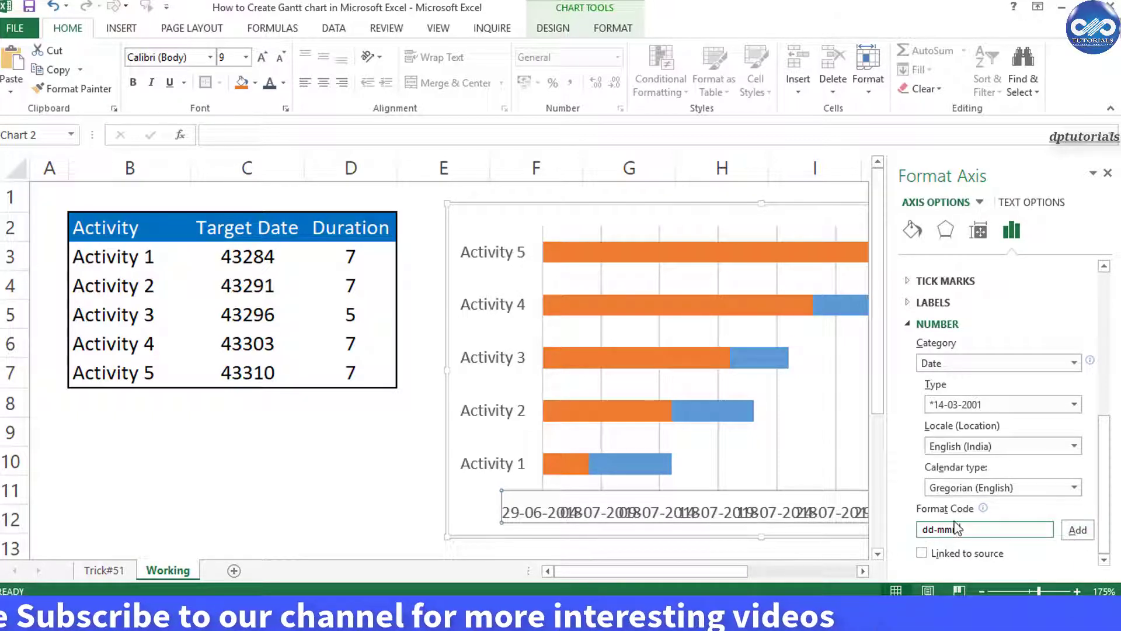
{"action": "left_click", "coordinate": [1075, 532]}
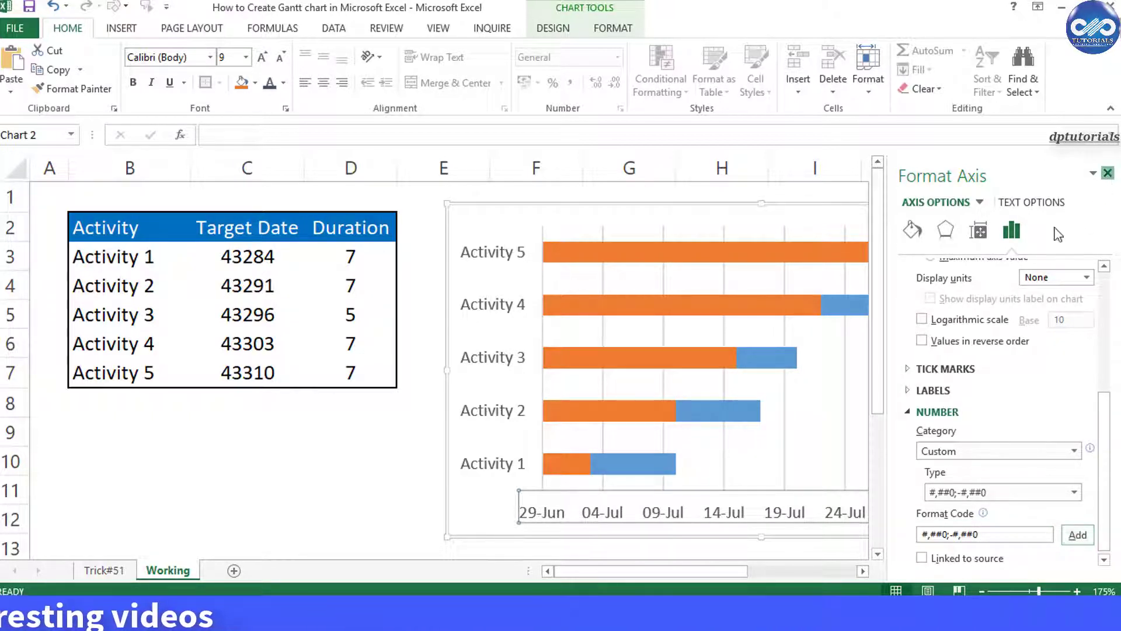
{"action": "left_click", "coordinate": [1107, 173]}
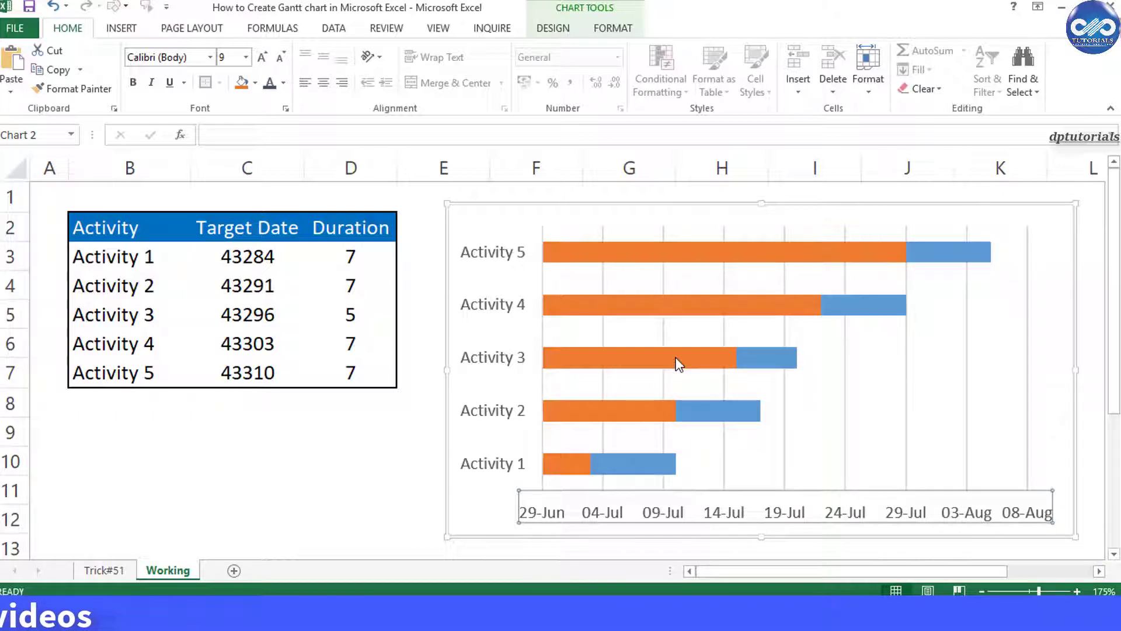
Set the orange Date series to No fill so only the blue Duration bars show.
{"action": "left_click", "coordinate": [631, 254]}
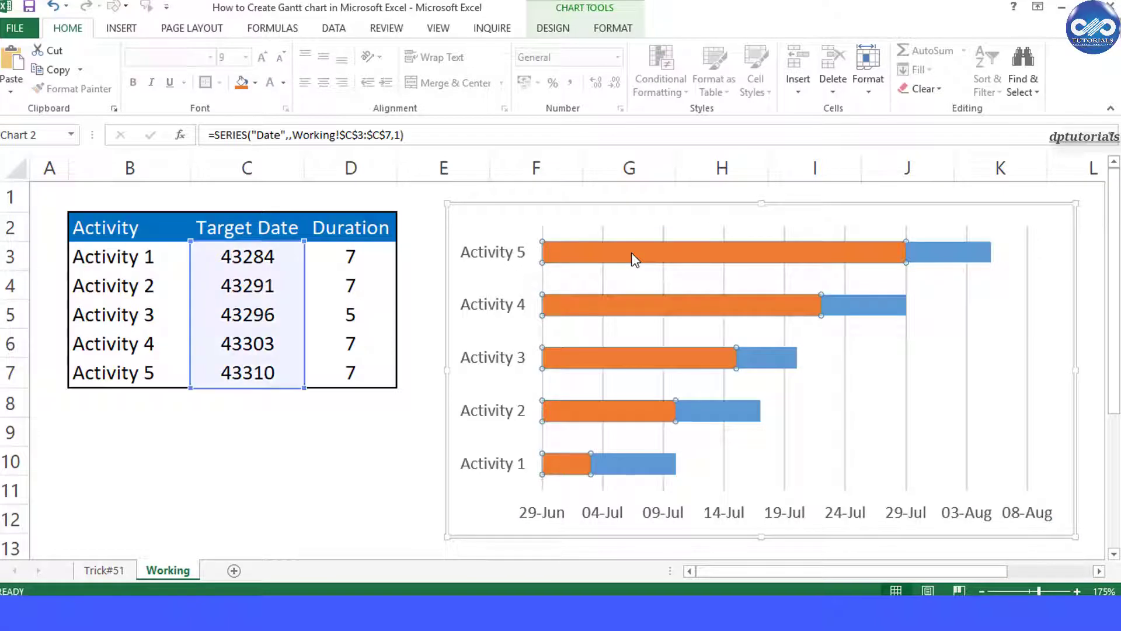
{"action": "right_click", "coordinate": [632, 253]}
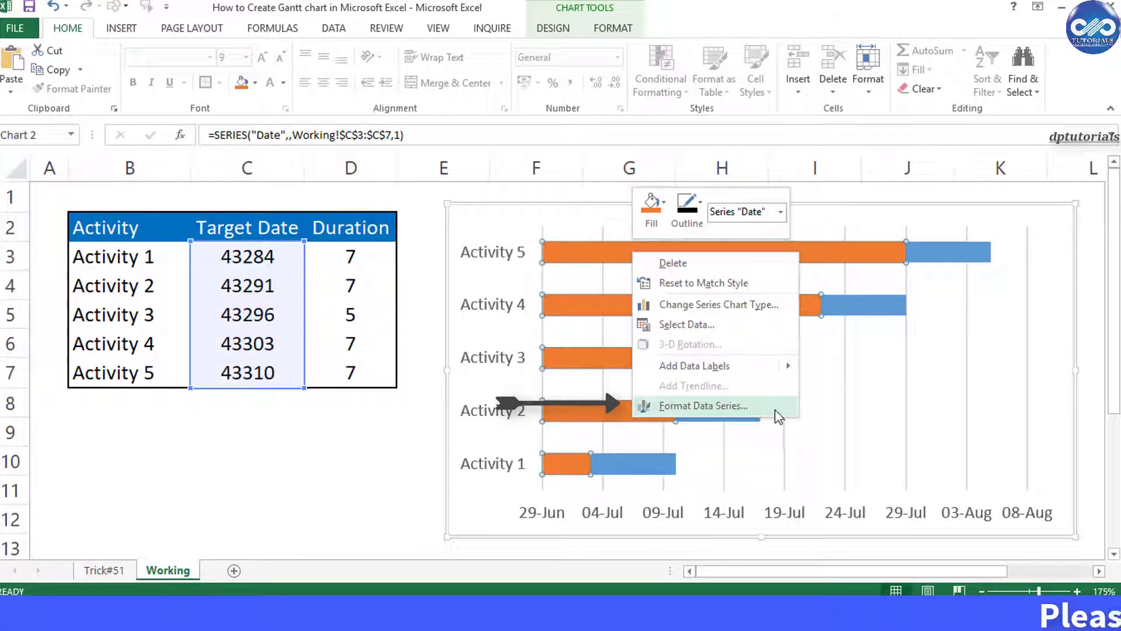
{"action": "left_click", "coordinate": [746, 408]}
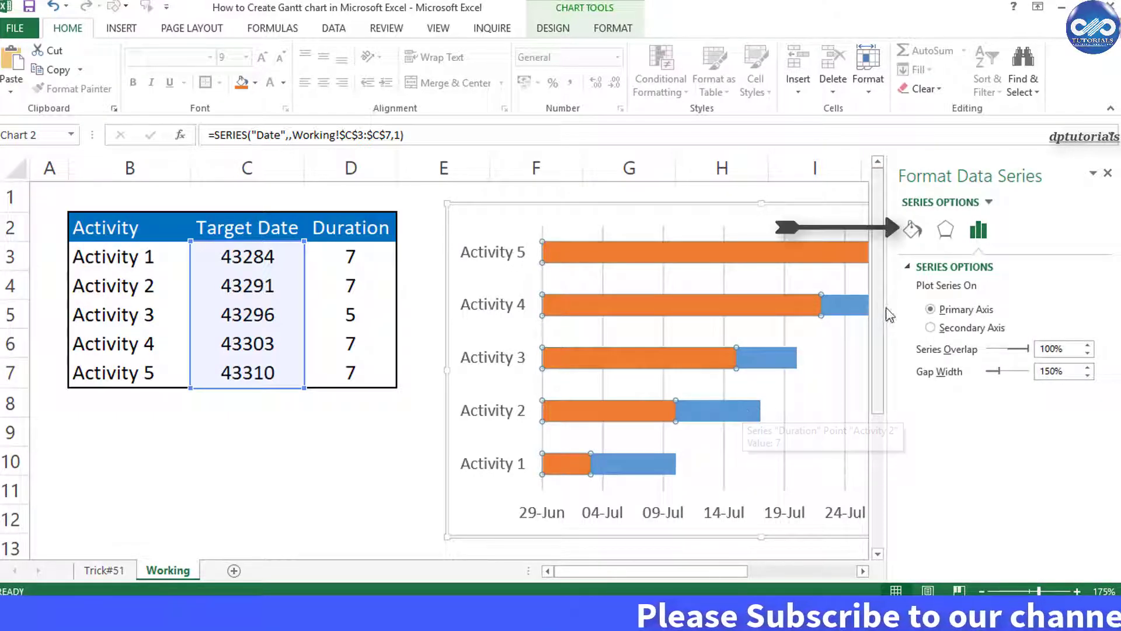
{"action": "left_click", "coordinate": [911, 230]}
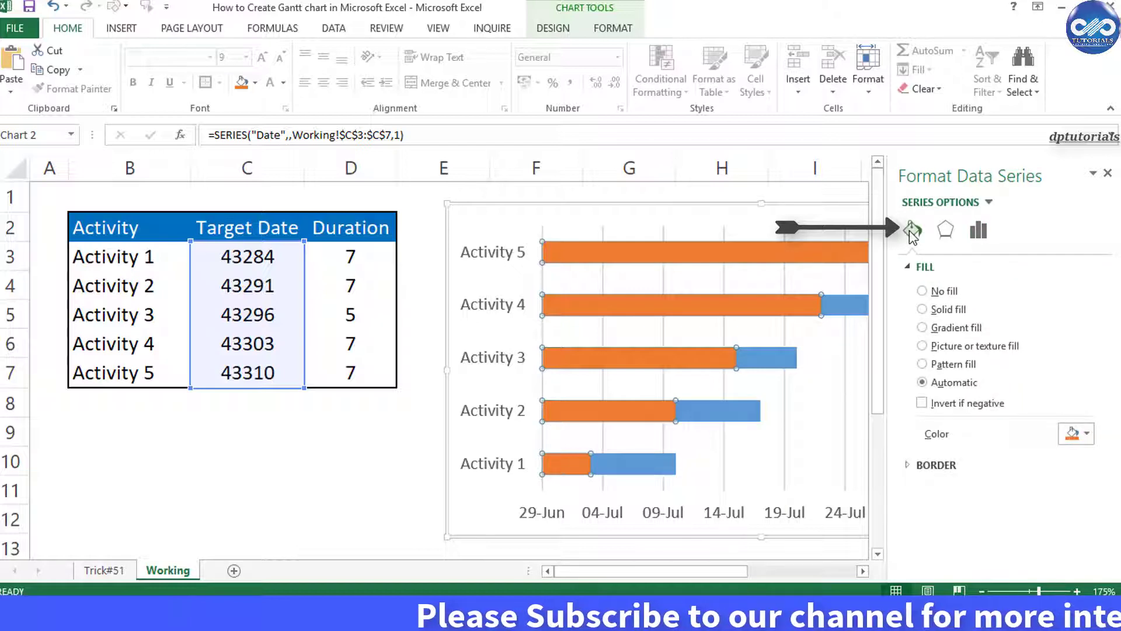
{"action": "left_click", "coordinate": [943, 295]}
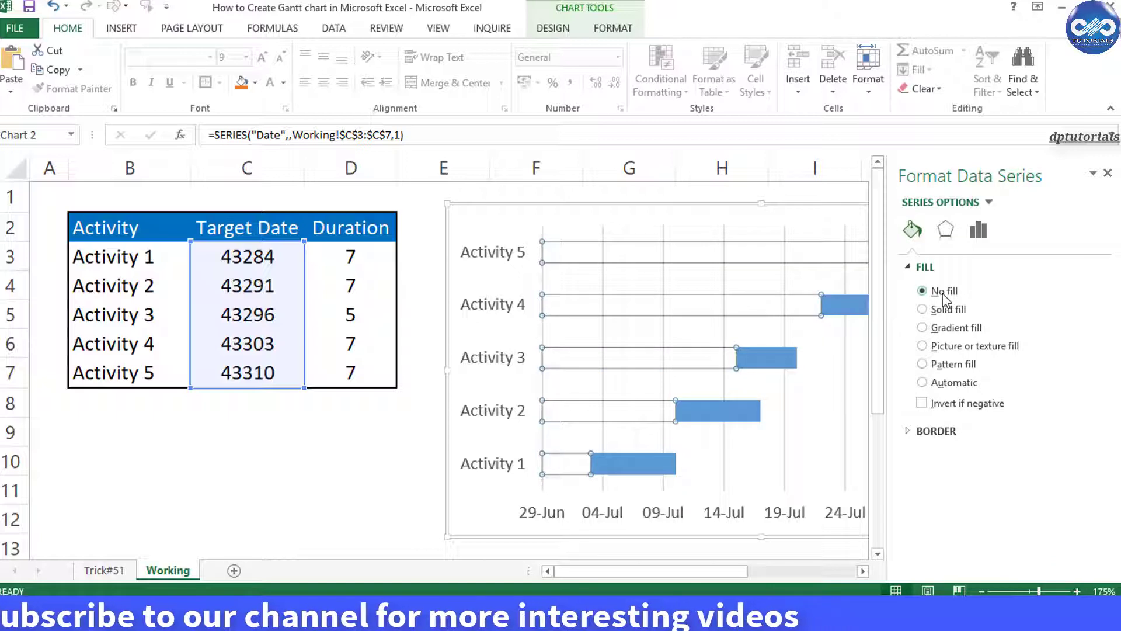
{"action": "left_click", "coordinate": [1108, 173]}
{"action": "left_click", "coordinate": [826, 383]}
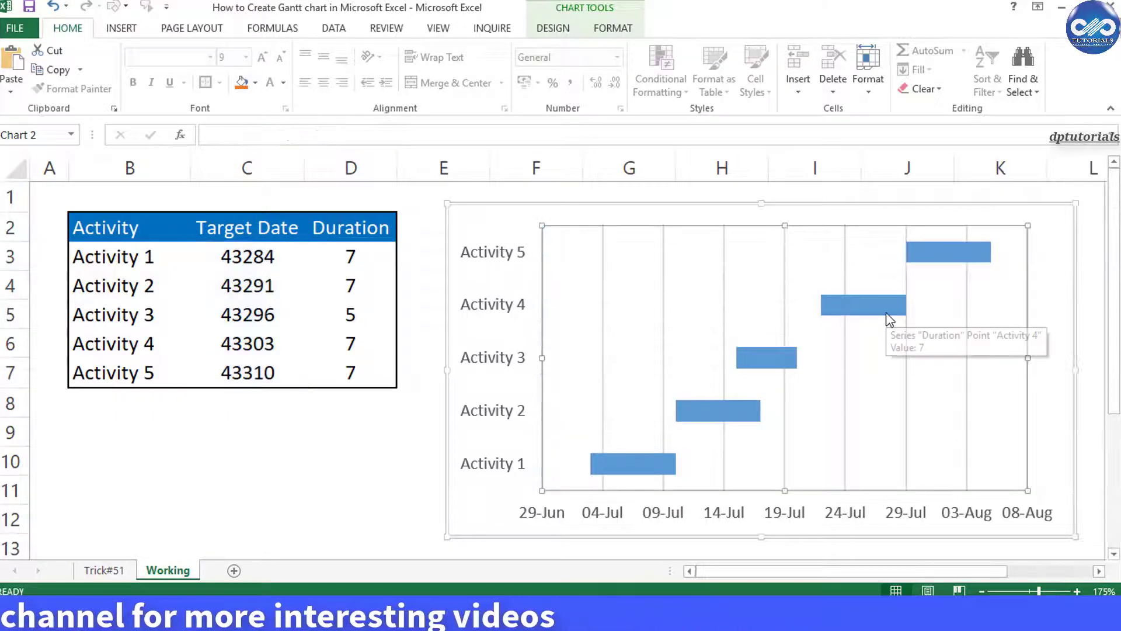
Set the activity axis to categories in reverse order so Activity 1 sits on top.
{"action": "left_click", "coordinate": [510, 363]}
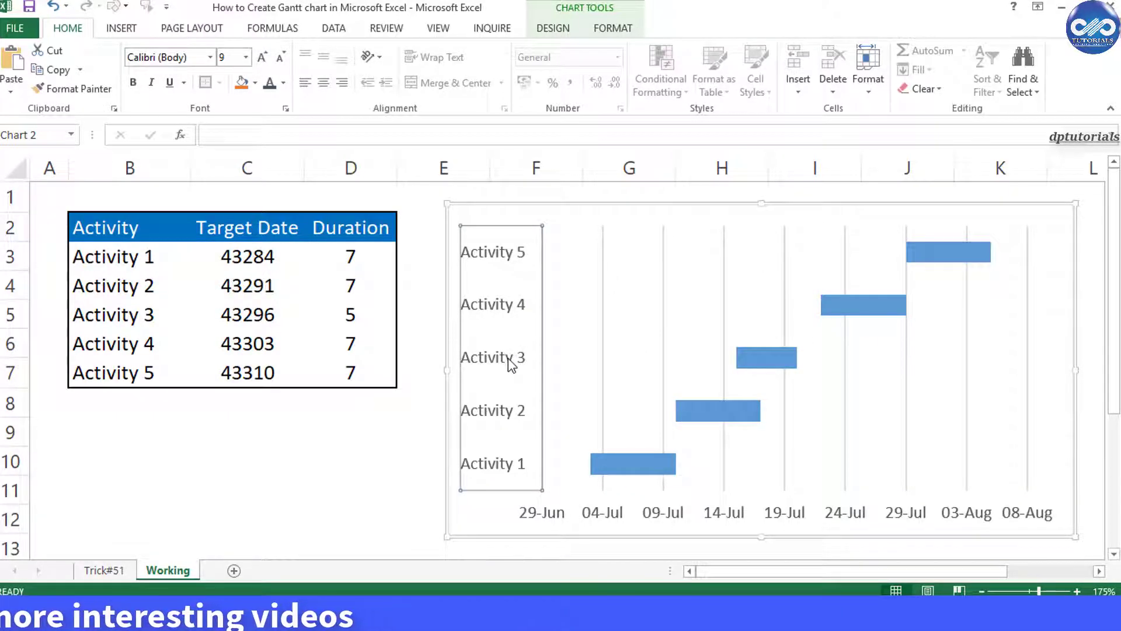
{"action": "right_click", "coordinate": [511, 363]}
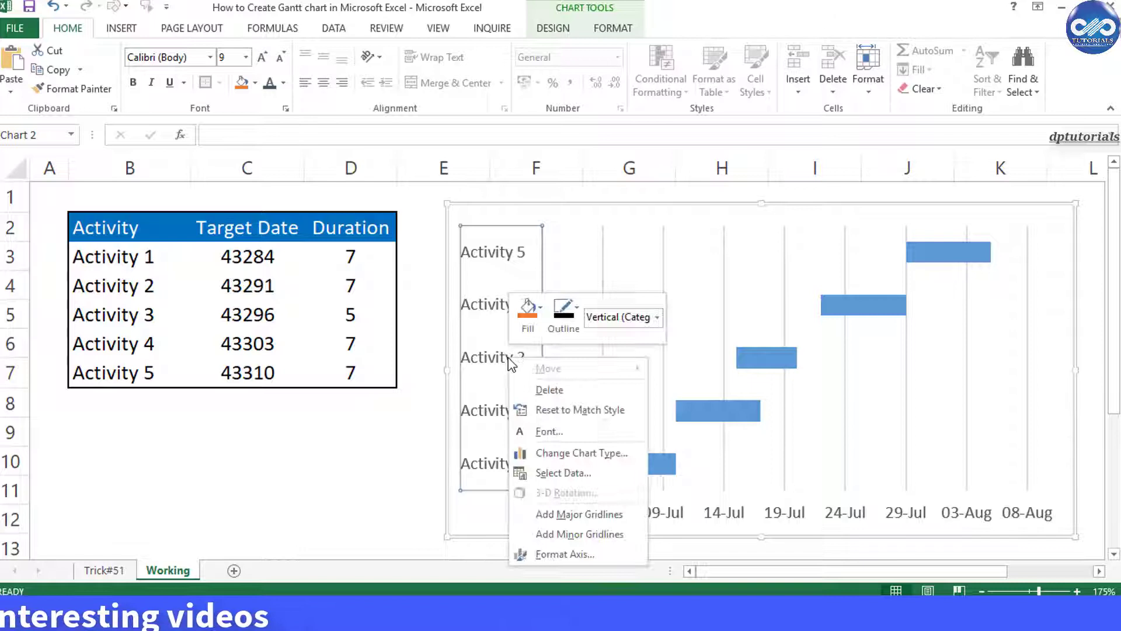
{"action": "left_click", "coordinate": [559, 555]}
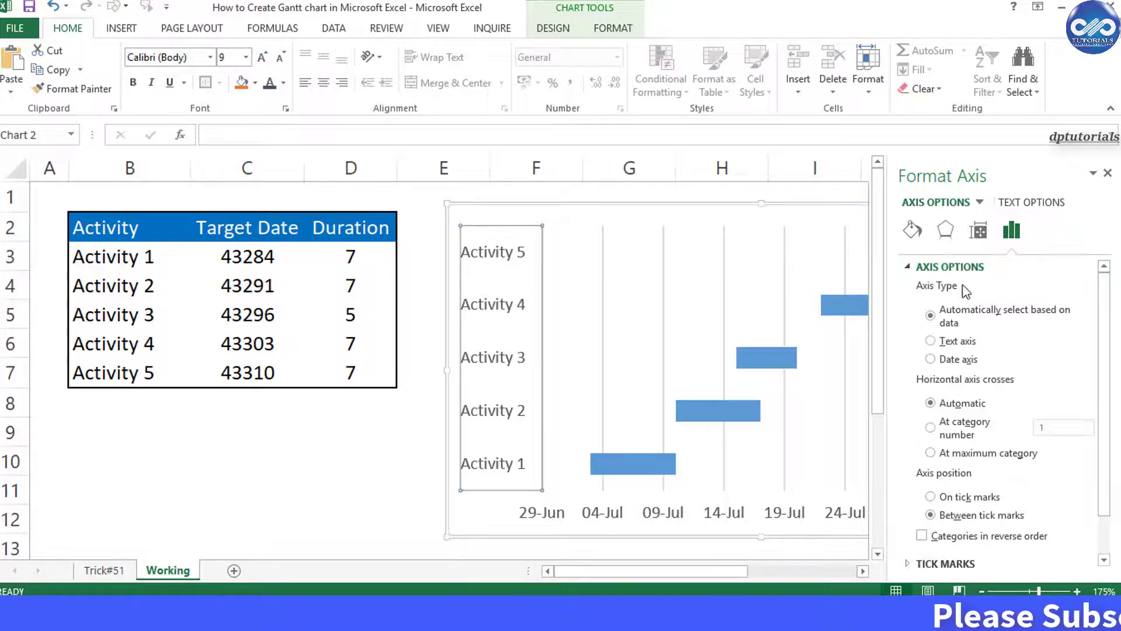
{"action": "scroll", "coordinate": [960, 369], "scroll_direction": "down", "scroll_amount": 1}
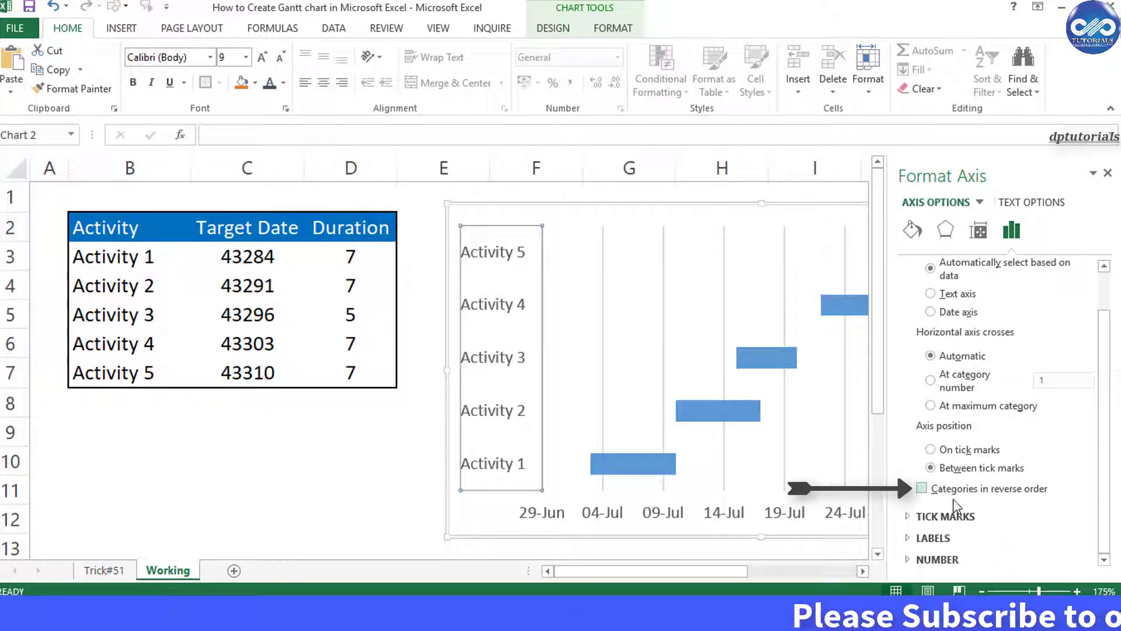
{"action": "left_click", "coordinate": [922, 488]}
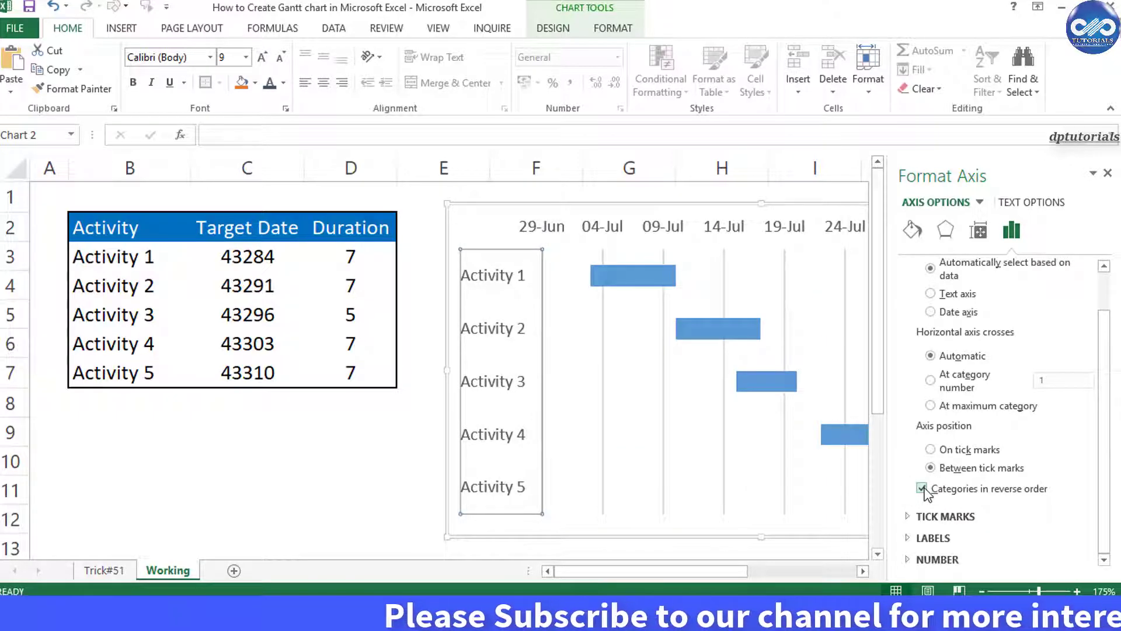
{"action": "left_click", "coordinate": [1108, 174]}
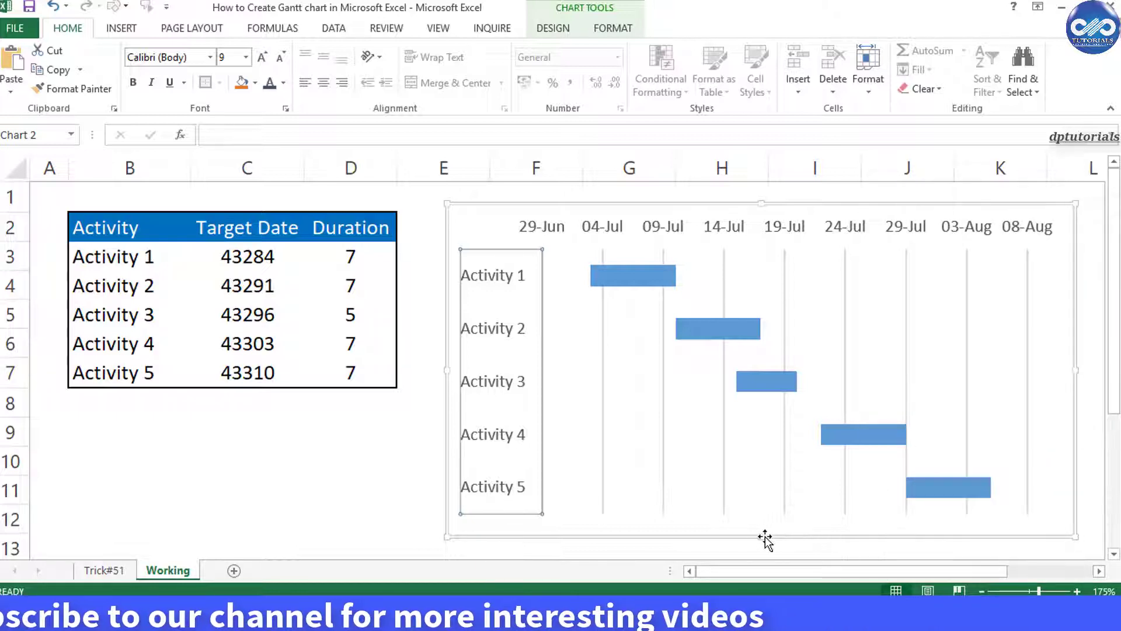
Shorten the Gantt chart's height and copy the finished chart on the Trick#51 sheet.
{"action": "left_click_drag", "start_coordinate": [759, 534], "coordinate": [778, 456]}
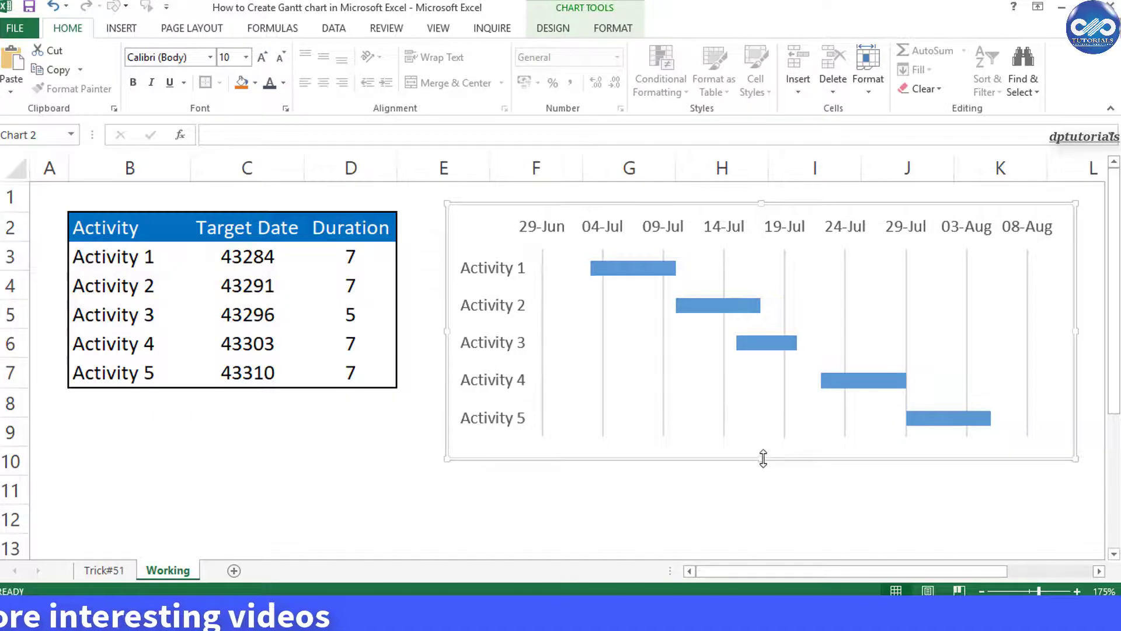
{"action": "left_click_drag", "start_coordinate": [764, 459], "coordinate": [762, 473]}
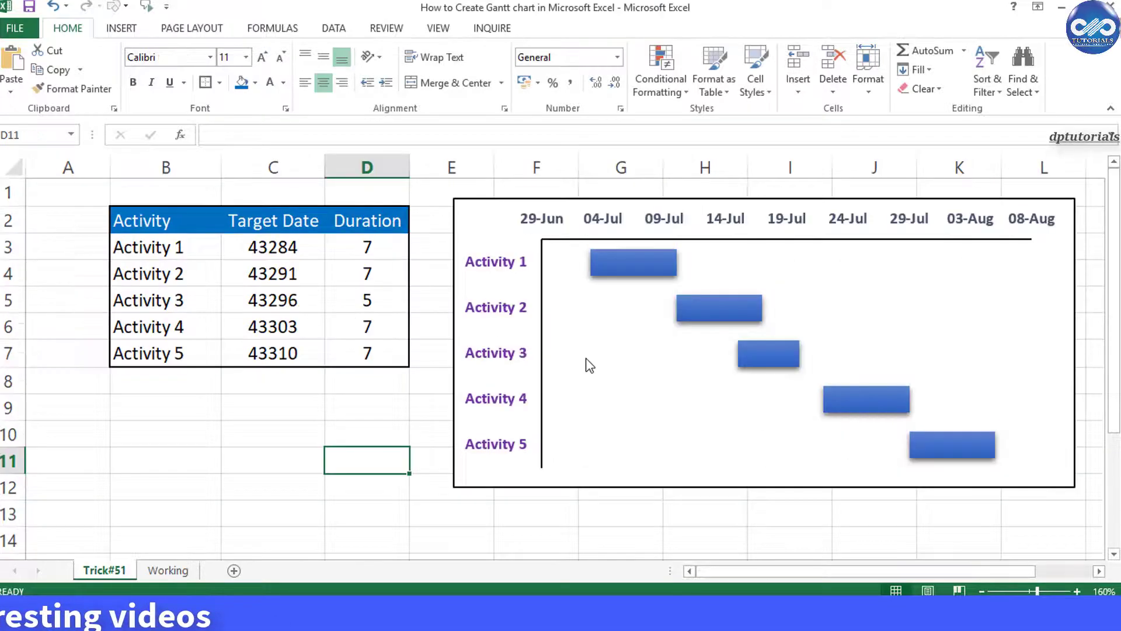
{"action": "left_click", "coordinate": [588, 363]}
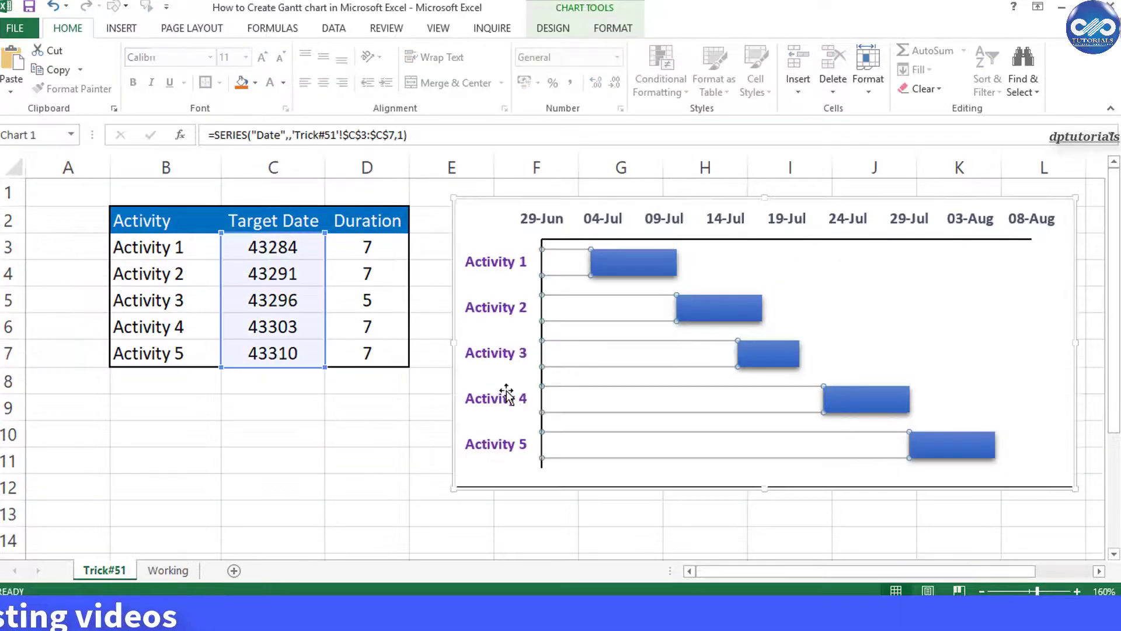
{"action": "left_click", "coordinate": [453, 369]}
Paste the Trick#51 chart's formats onto the Working sheet's Gantt chart.
{"action": "left_click", "coordinate": [171, 570]}
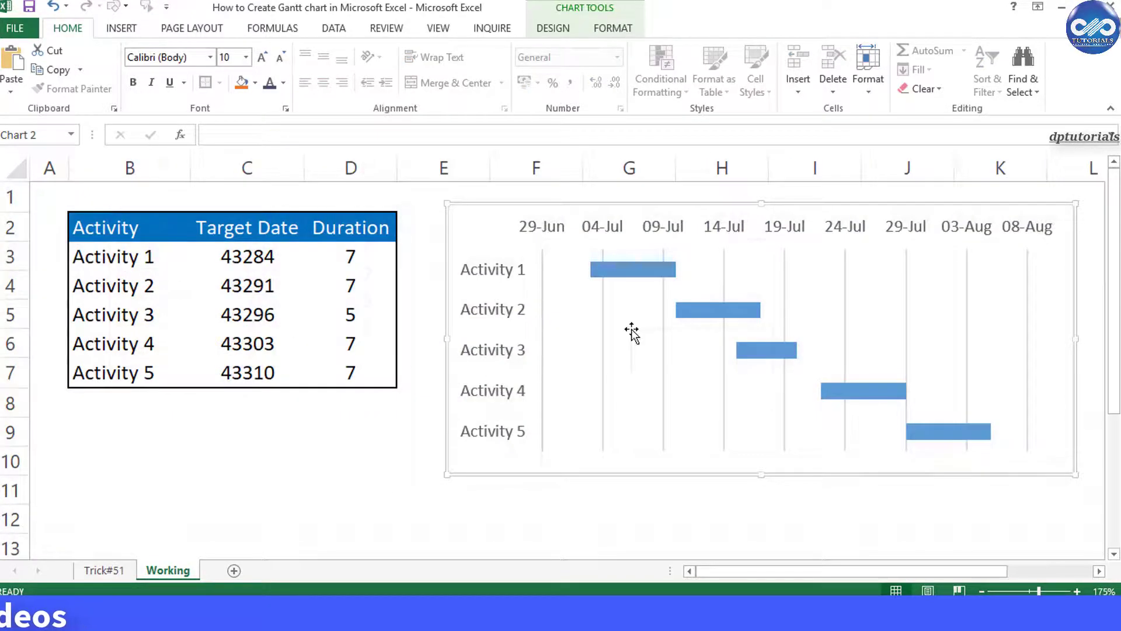
{"action": "right_click", "coordinate": [633, 330]}
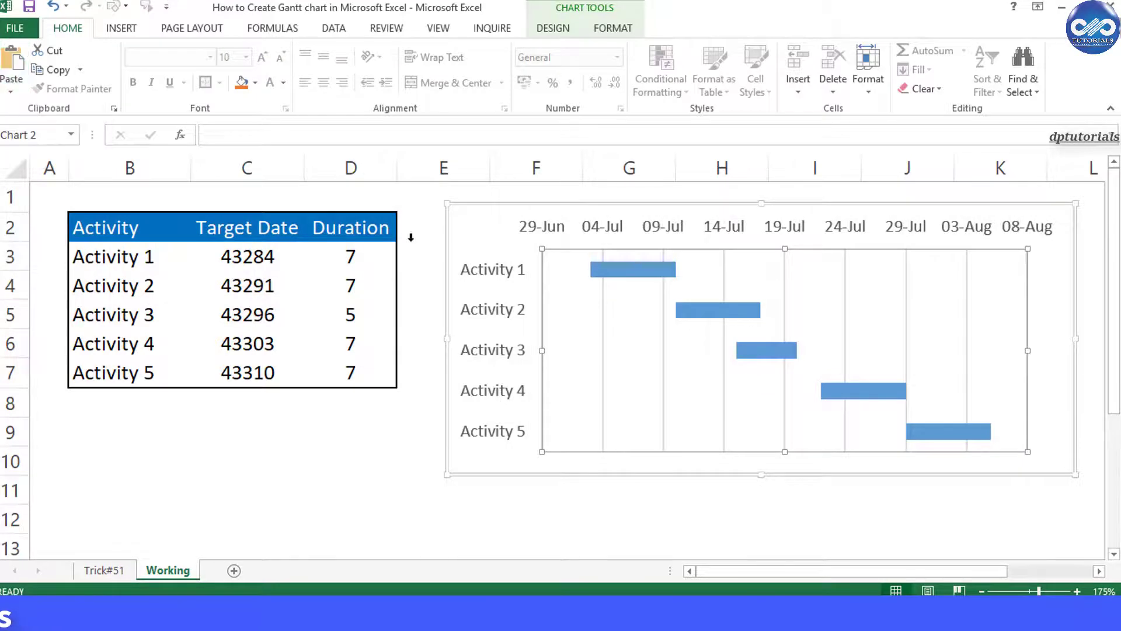
{"action": "key", "text": "ctrl+alt+v"}
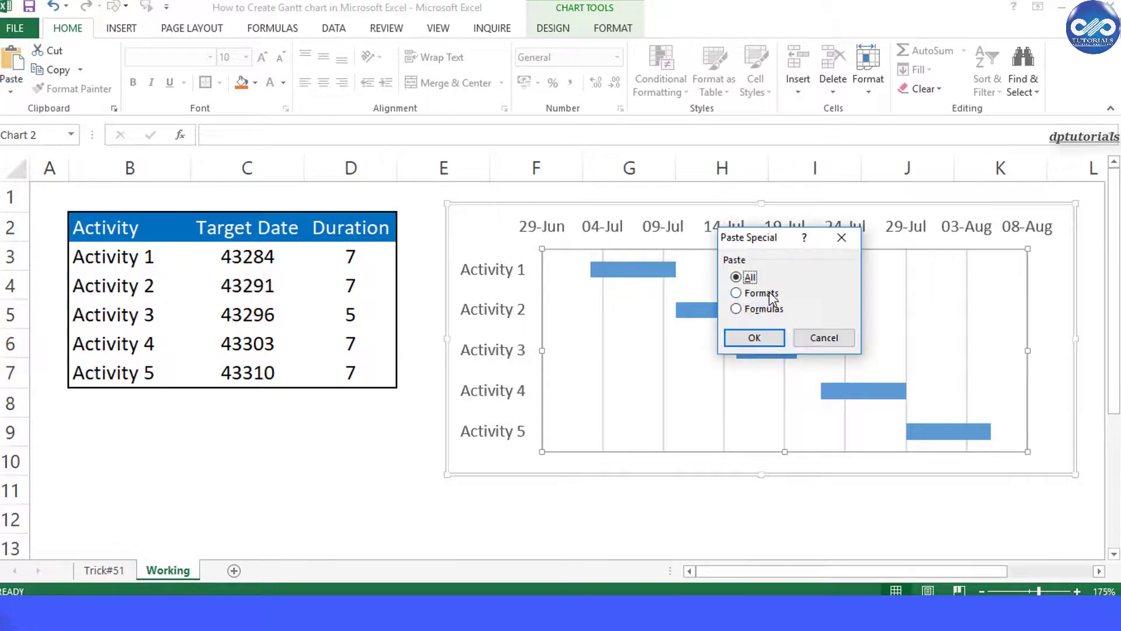
{"action": "left_click", "coordinate": [770, 339]}
{"action": "left_click", "coordinate": [655, 518]}
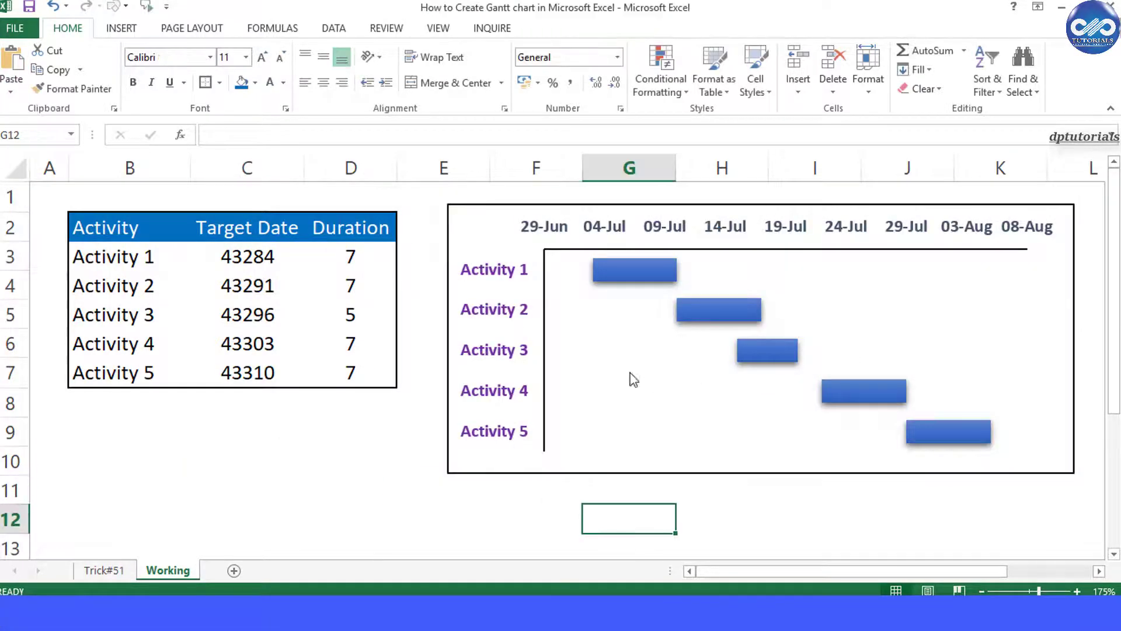
{"action": "left_click", "coordinate": [831, 514]}
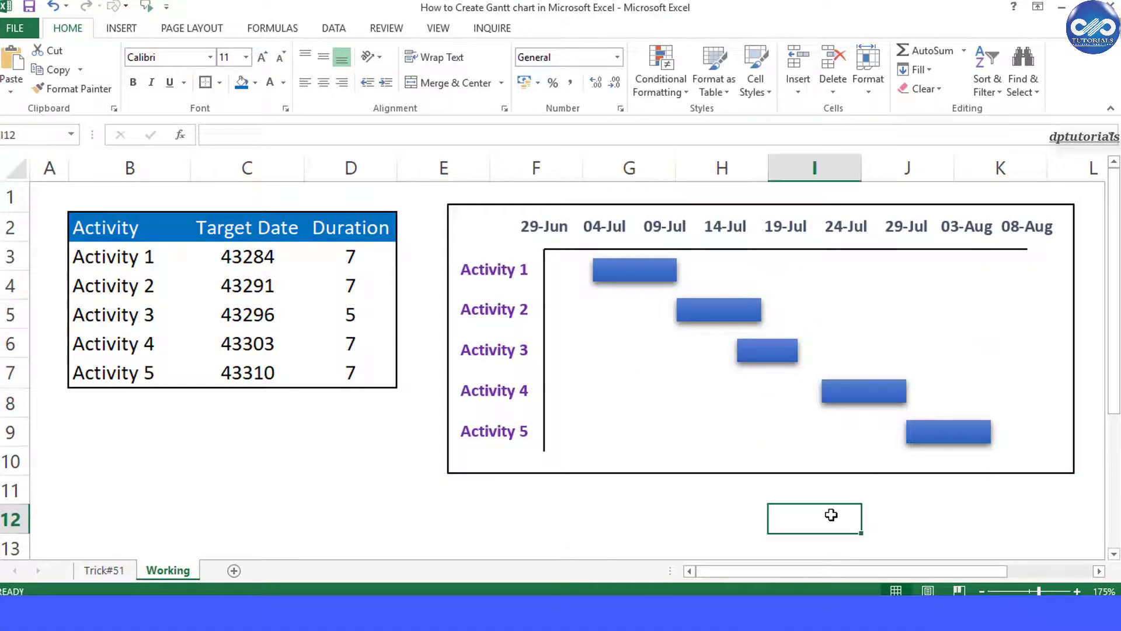
{"action": "left_click", "coordinate": [984, 530]}
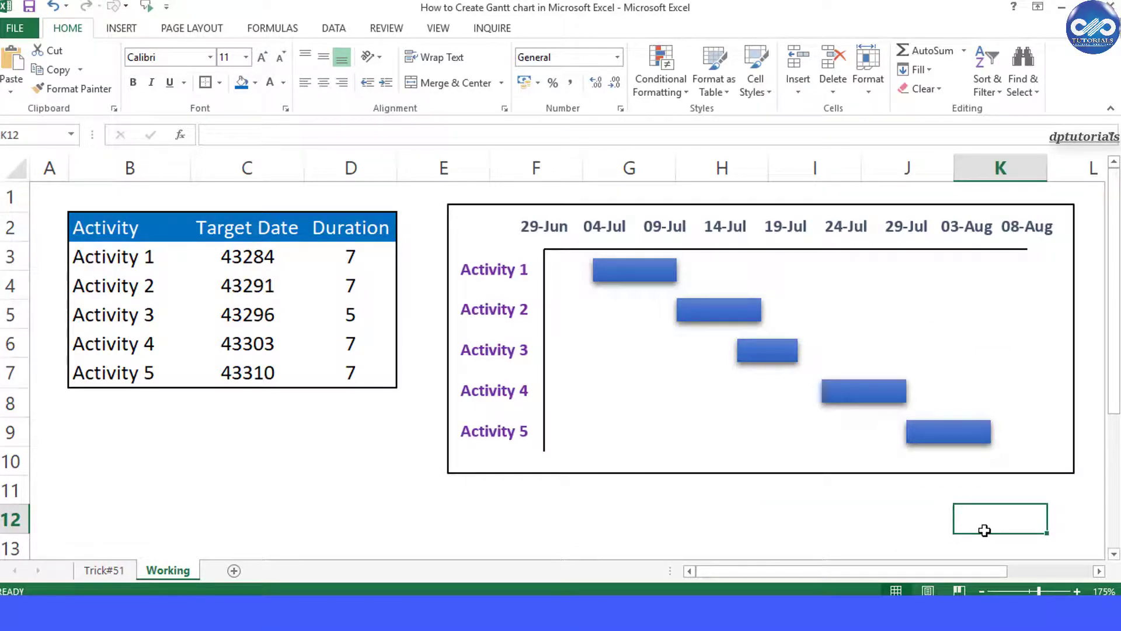